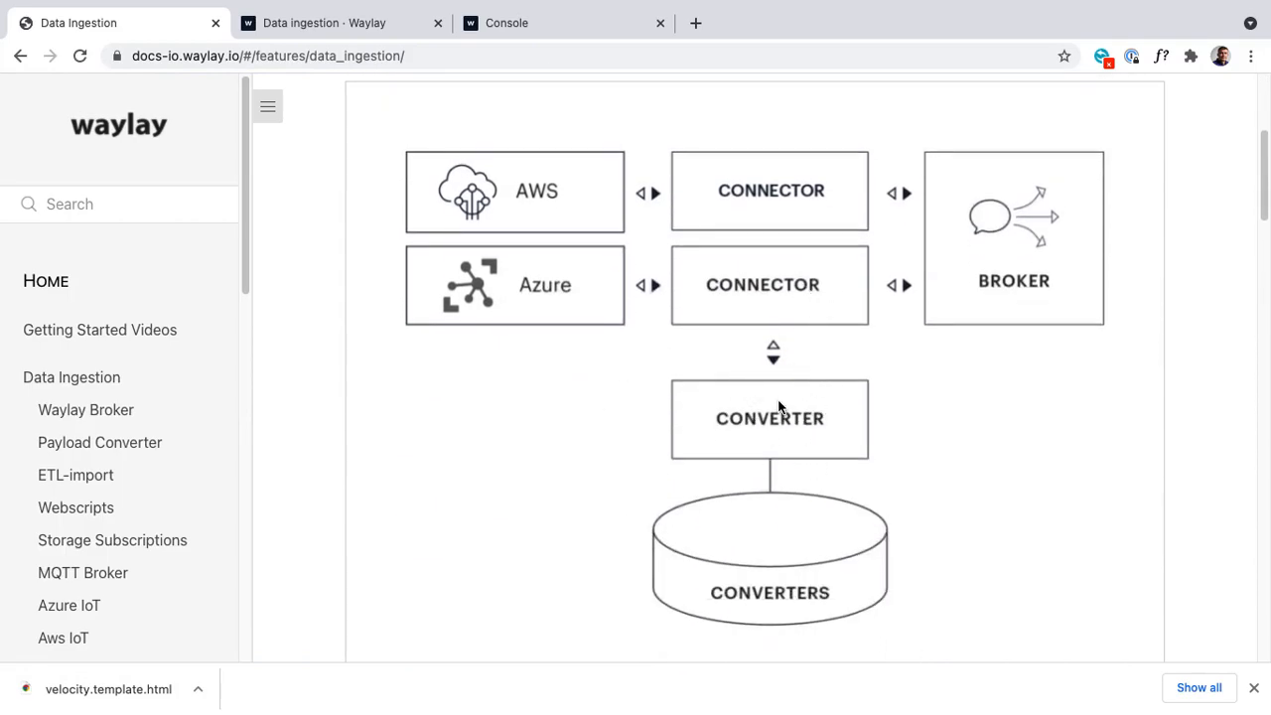
Step: Scroll through the data ingestion documentation covering the connector/converter diagram and the broker description
scroll(780, 406, down, 1)
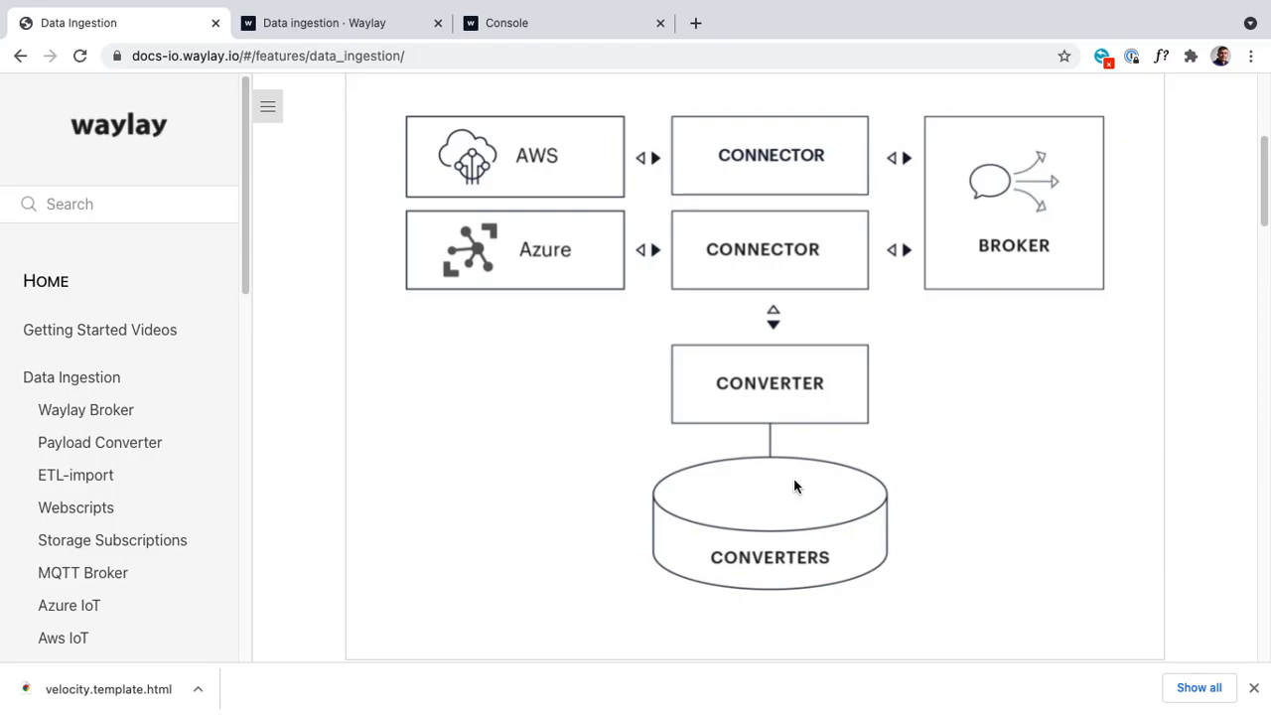
scroll(793, 480, down, 5)
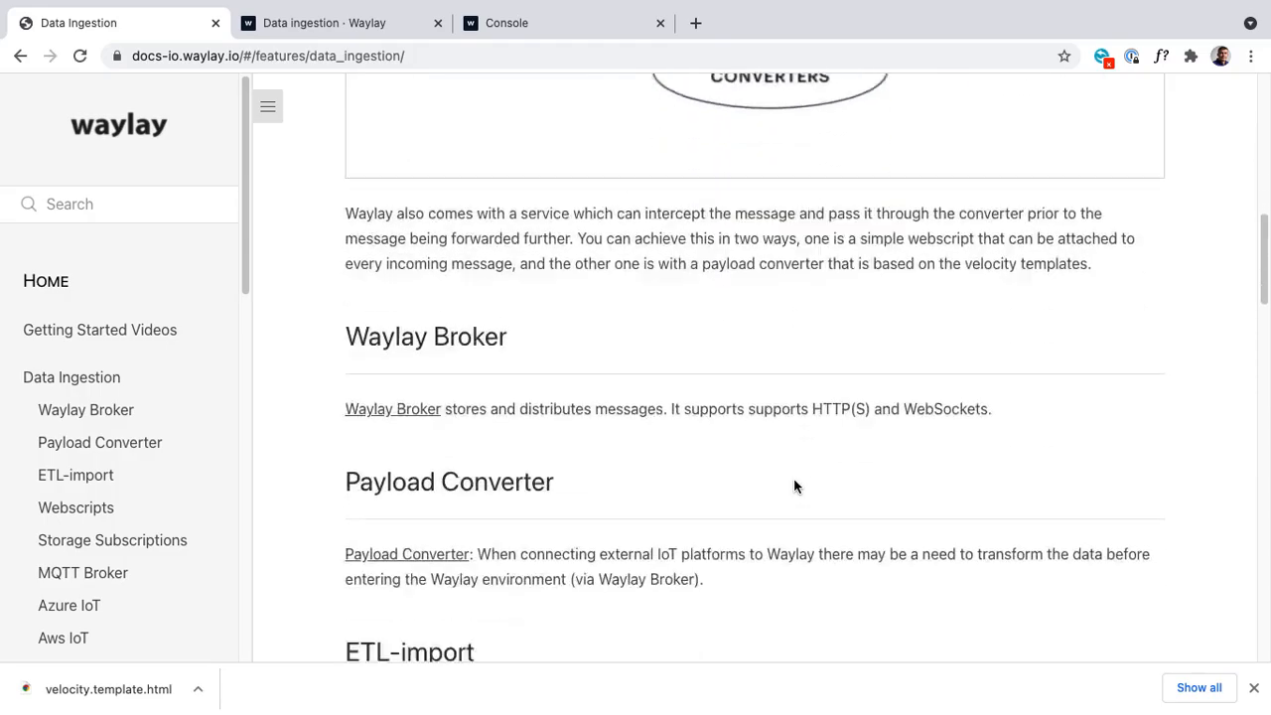
scroll(793, 480, up, 4)
scroll(793, 486, up, 2)
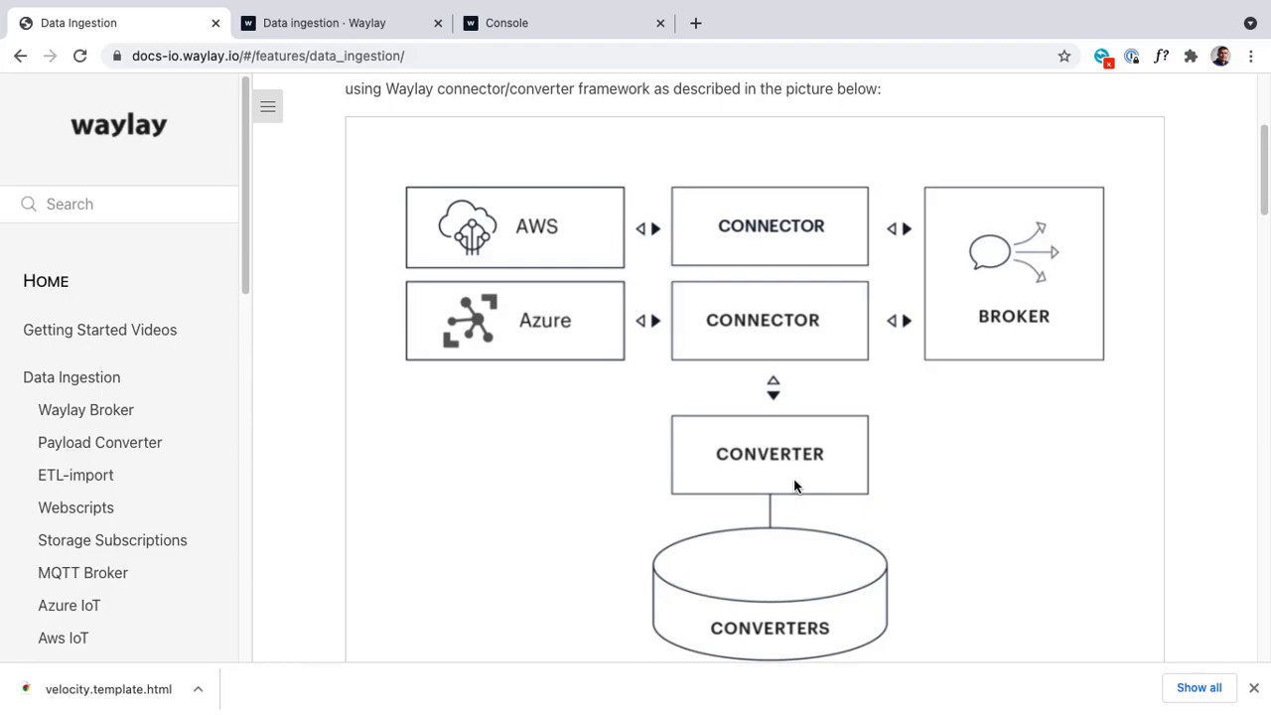
scroll(793, 479, down, 5)
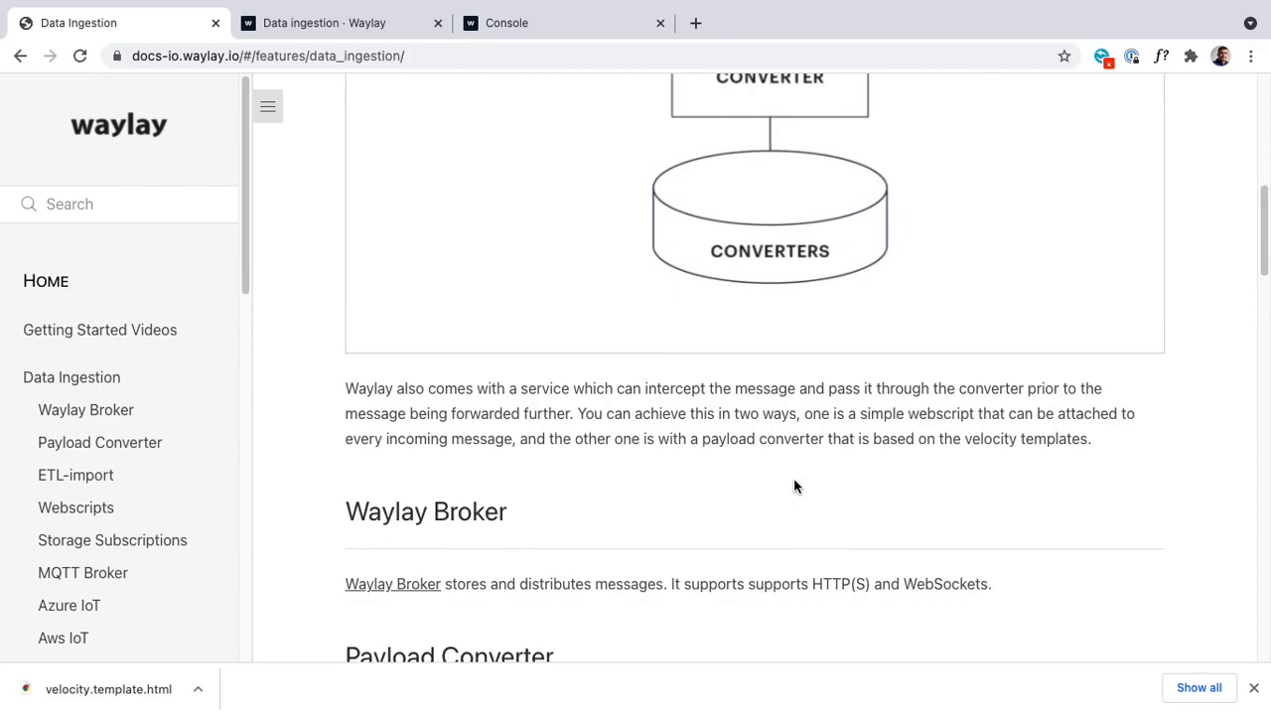
scroll(794, 486, down, 3)
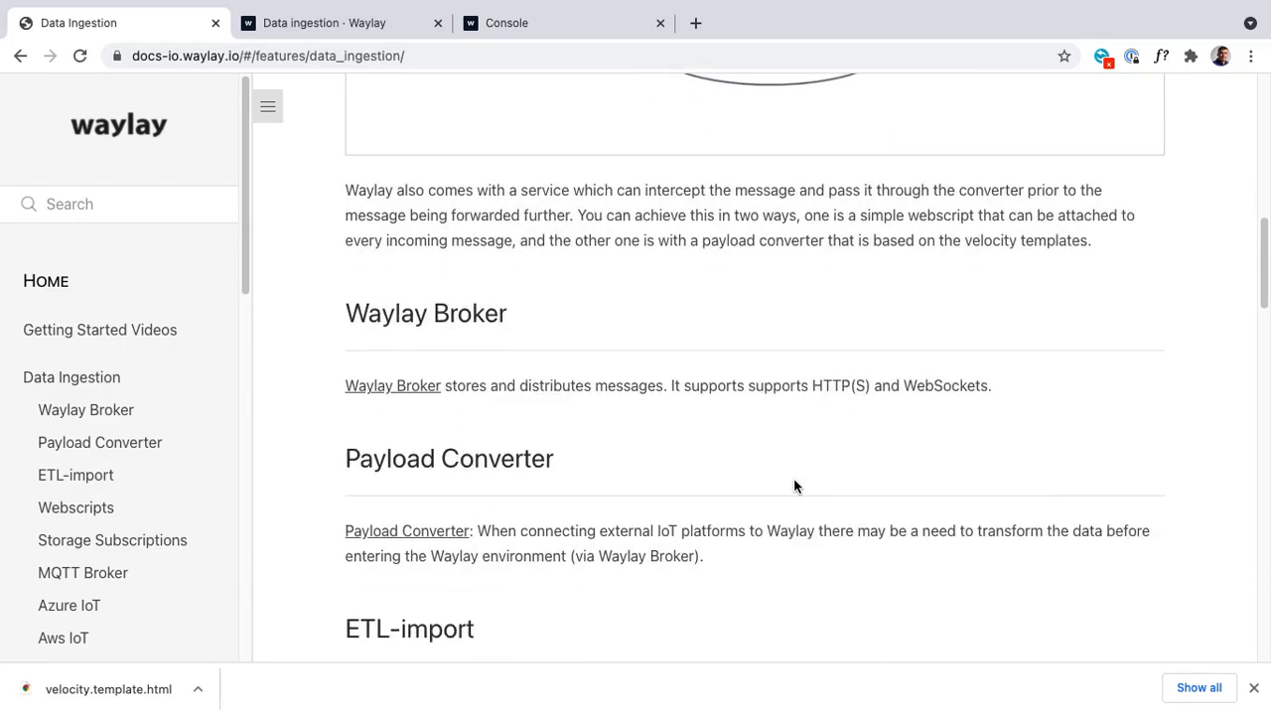
Step: Open the Payload Converter documentation and read through its velocity template and utility function sections
click(401, 532)
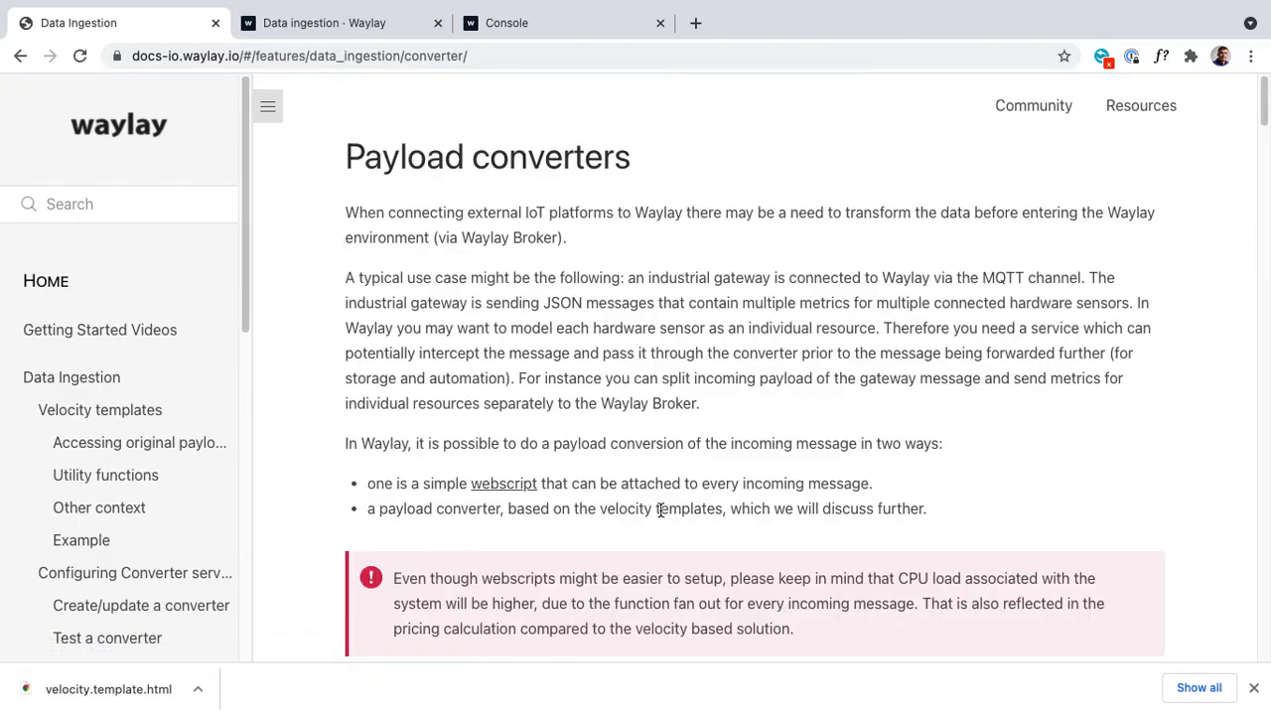
scroll(661, 510, down, 15)
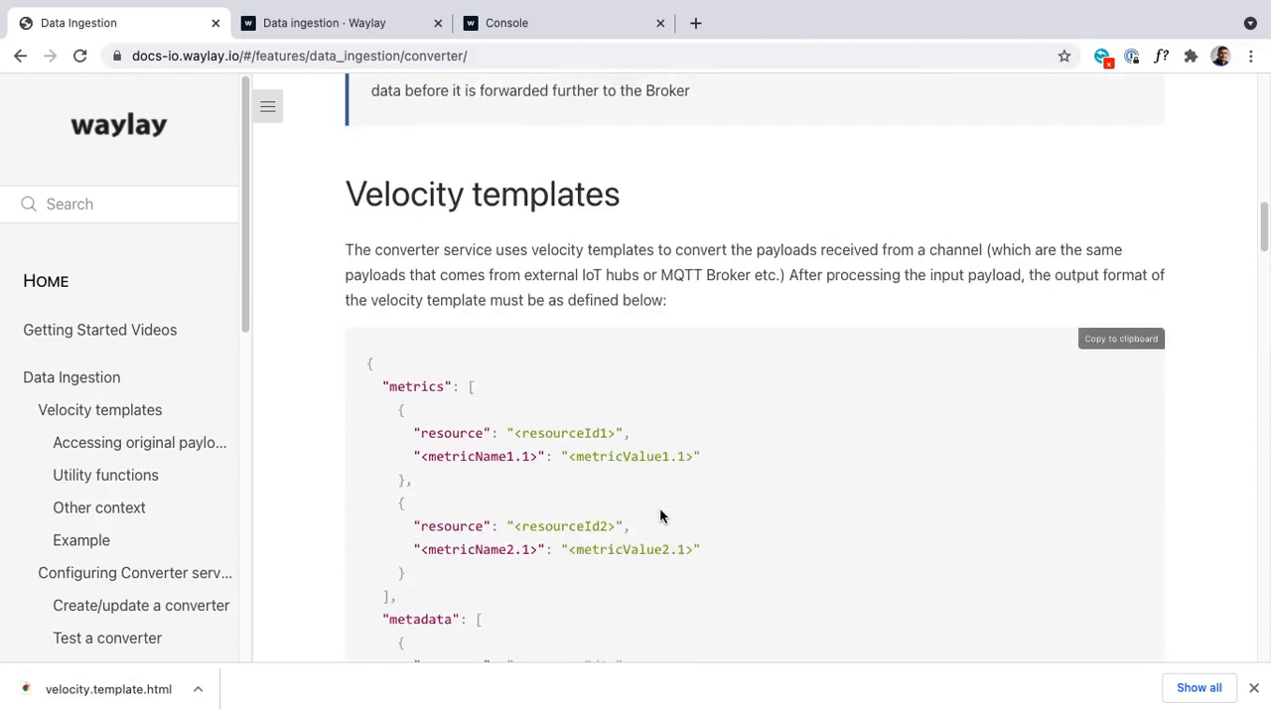
scroll(660, 514, down, 3)
scroll(661, 510, down, 14)
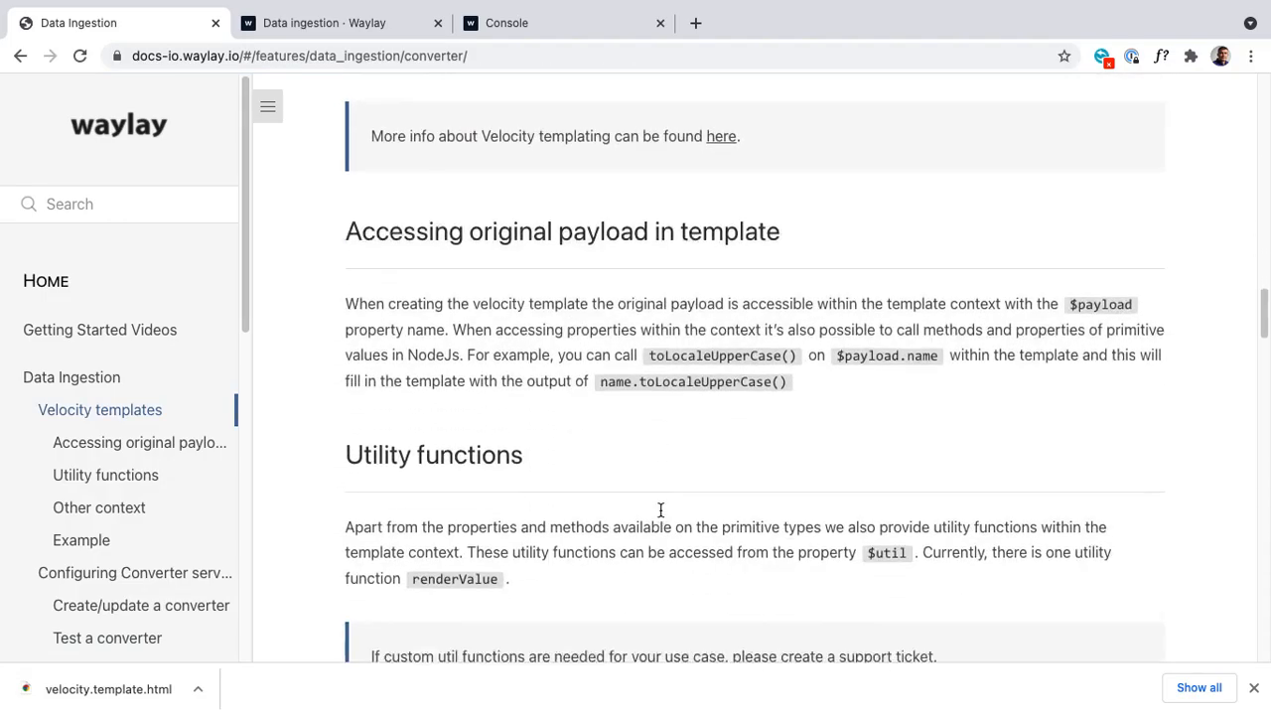
scroll(660, 515, down, 1)
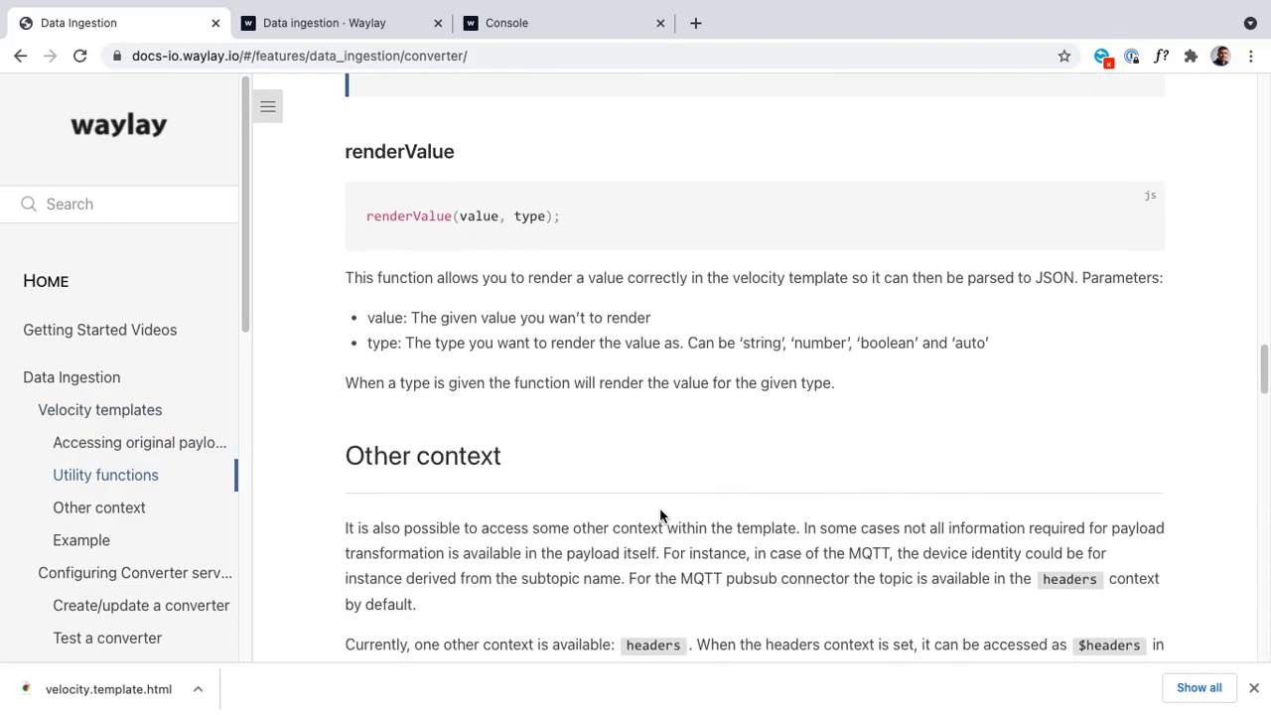
scroll(660, 516, down, 10)
scroll(660, 515, up, 1)
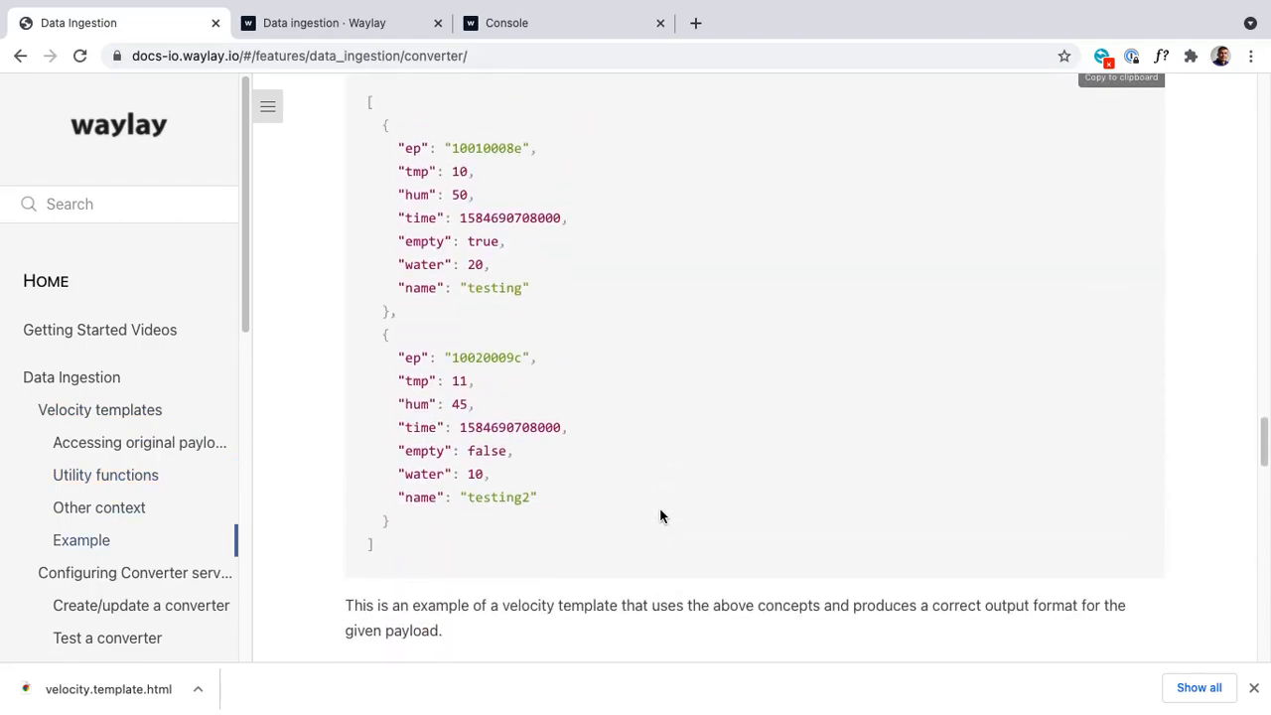
Step: Examine the example payload and the example velocity template, selecting lines within them
drag(368, 99, 437, 500)
drag(437, 500, 434, 569)
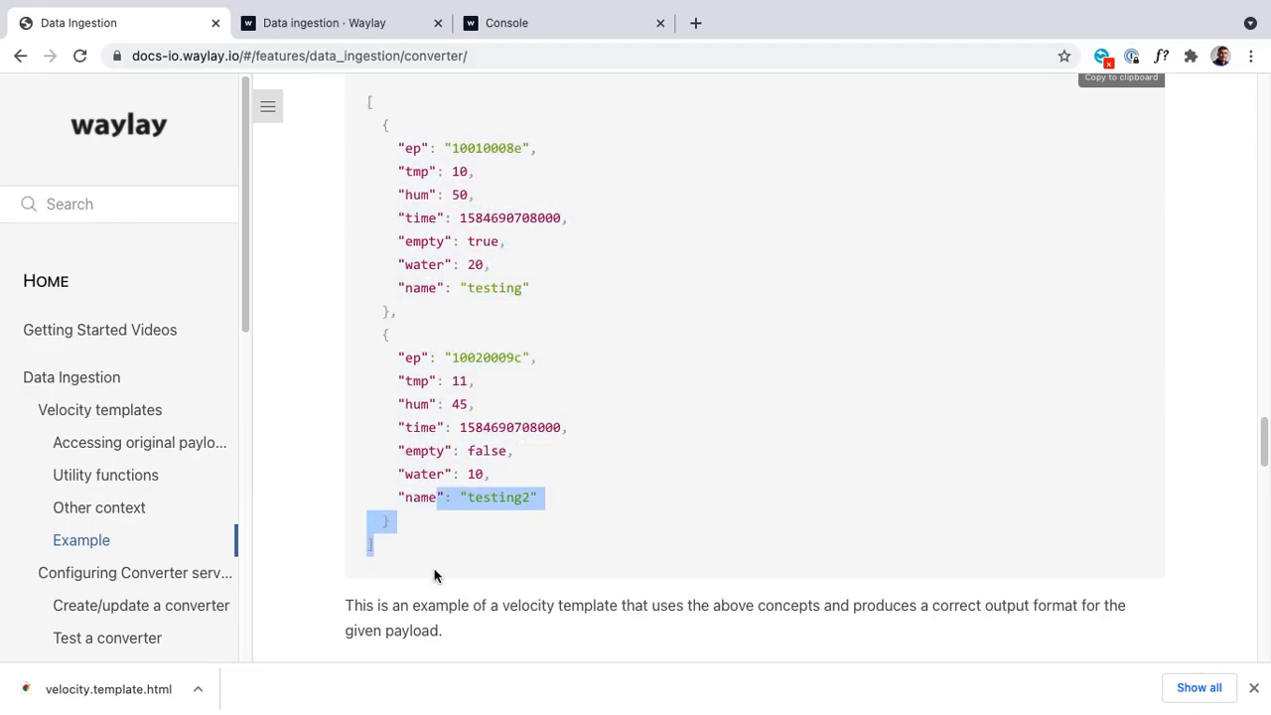
triple_click(433, 148)
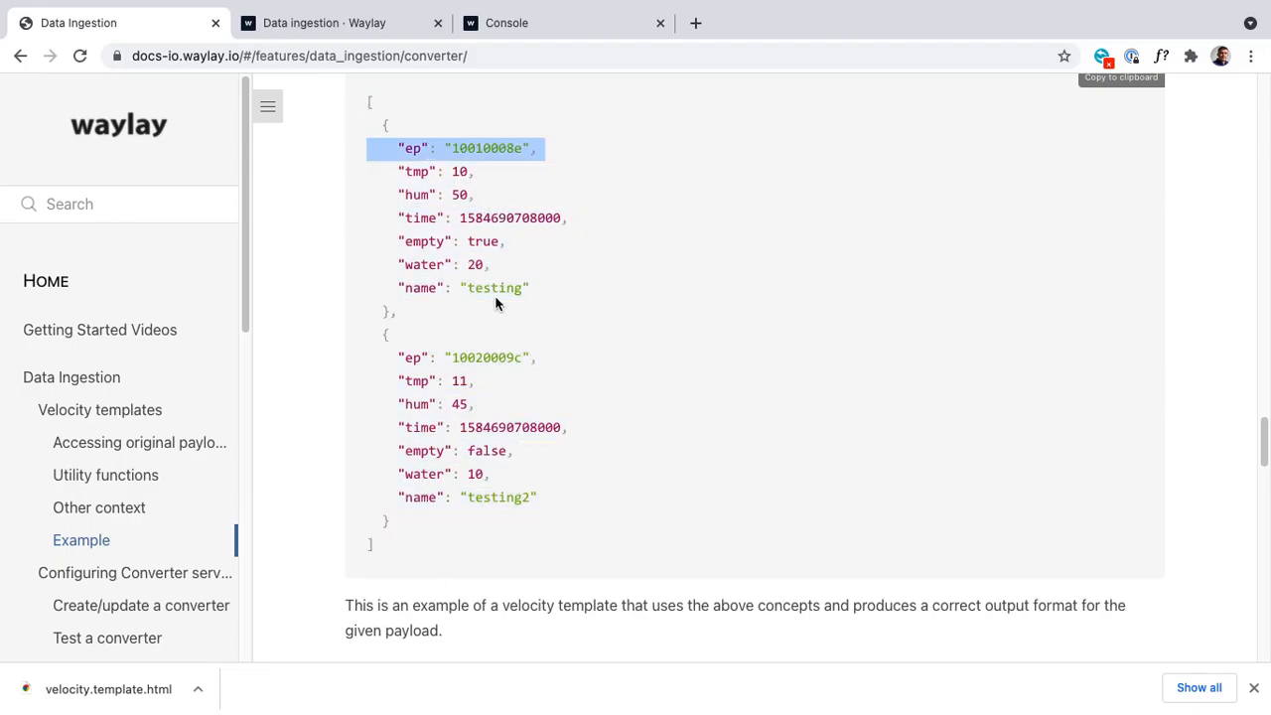
scroll(495, 295, down, 7)
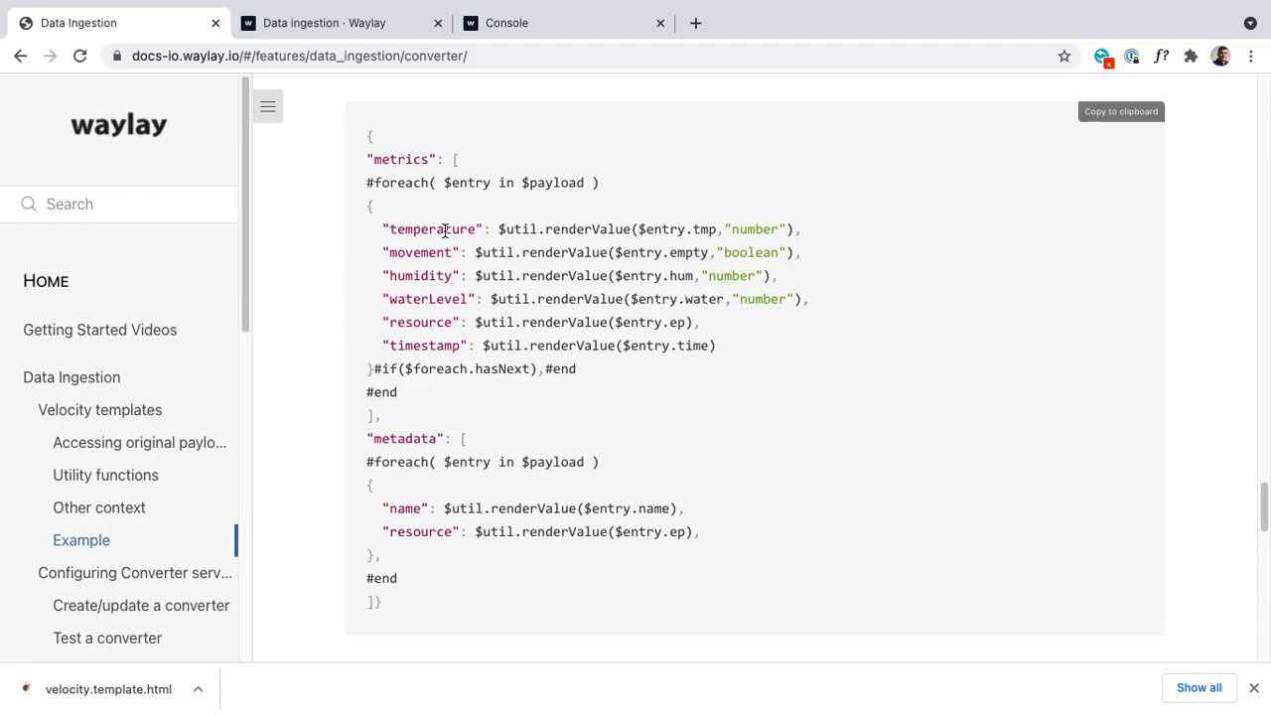
scroll(444, 231, down, 3)
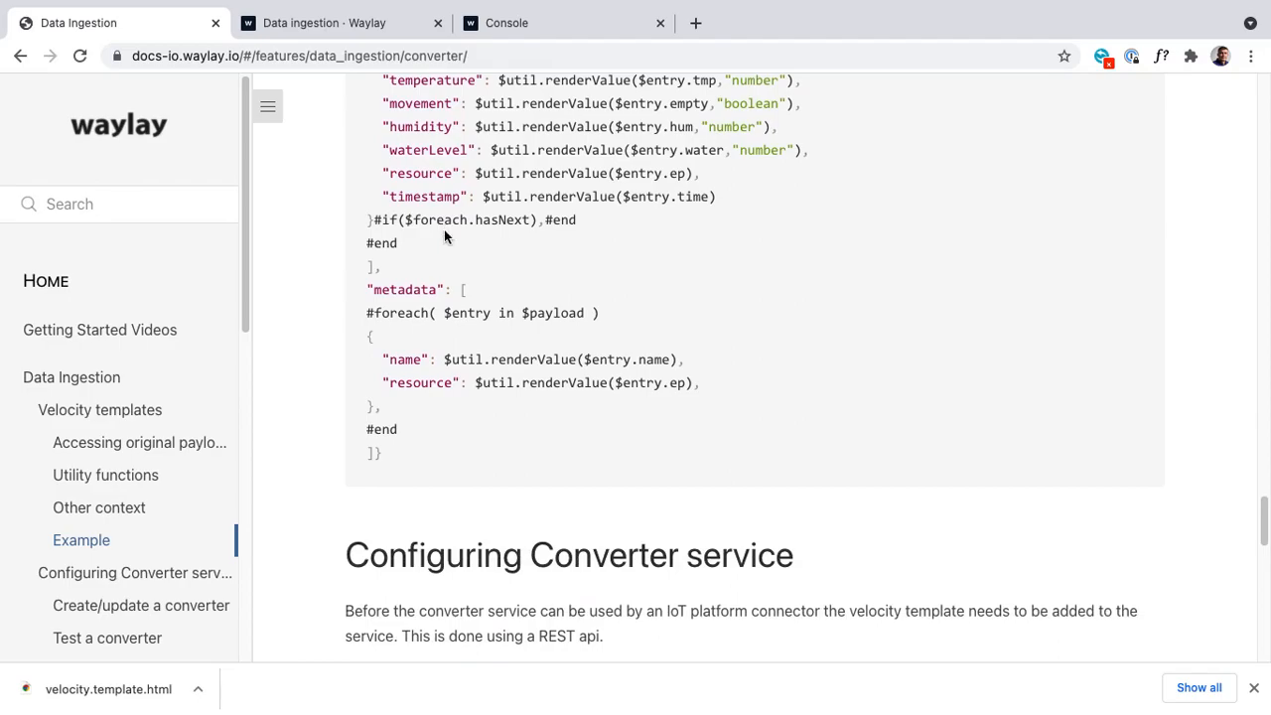
double_click(406, 359)
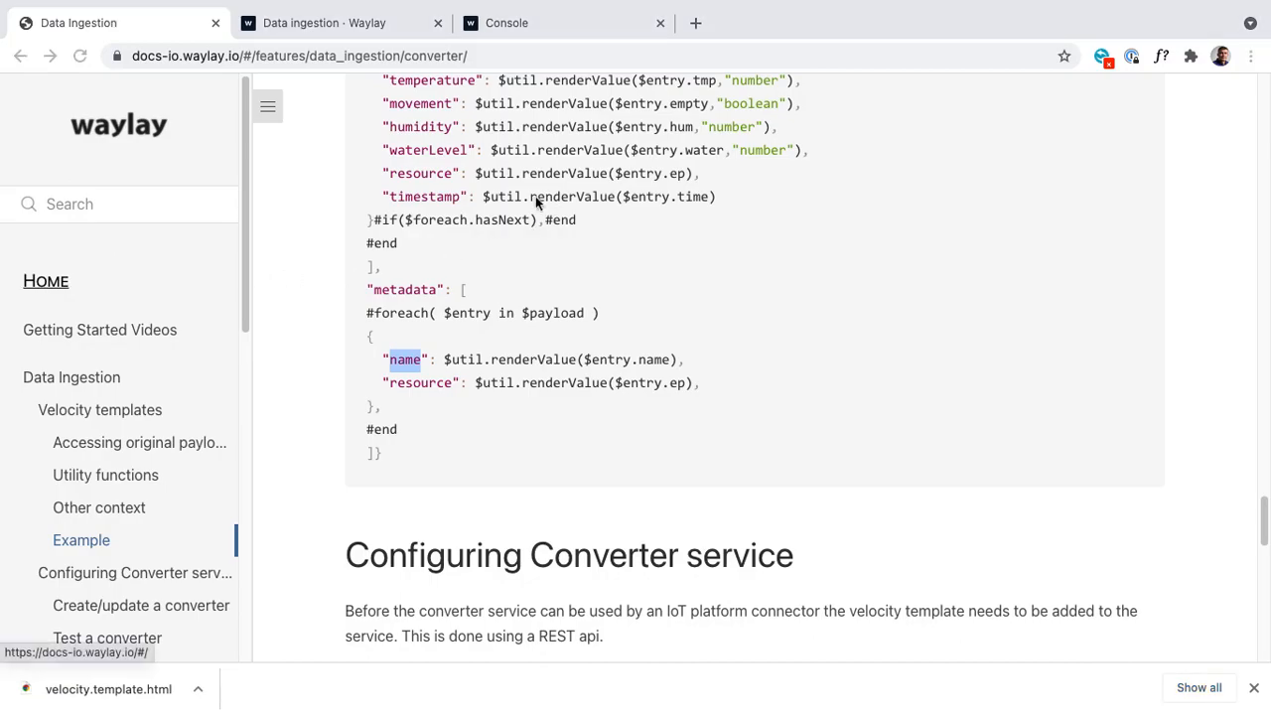
Step: Switch to the text editor and inspect the velocity.json and payload.json files
key(ctrl+Left)
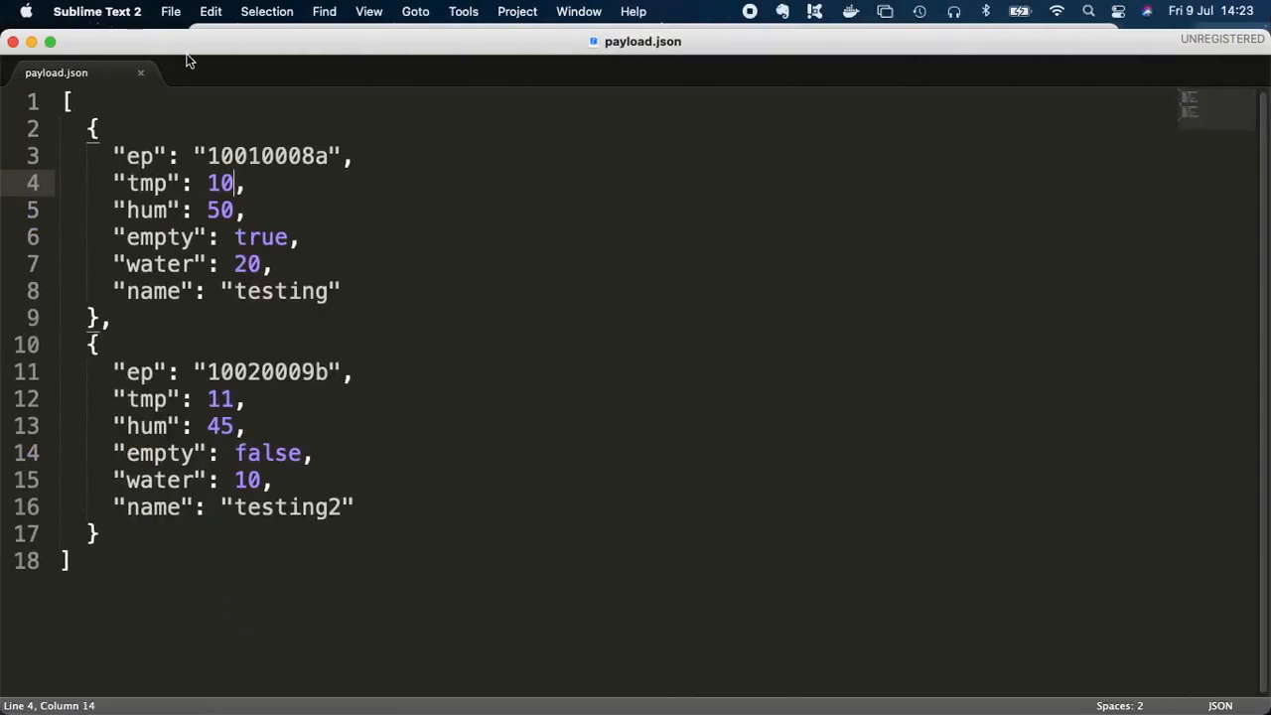
drag(219, 36, 328, 35)
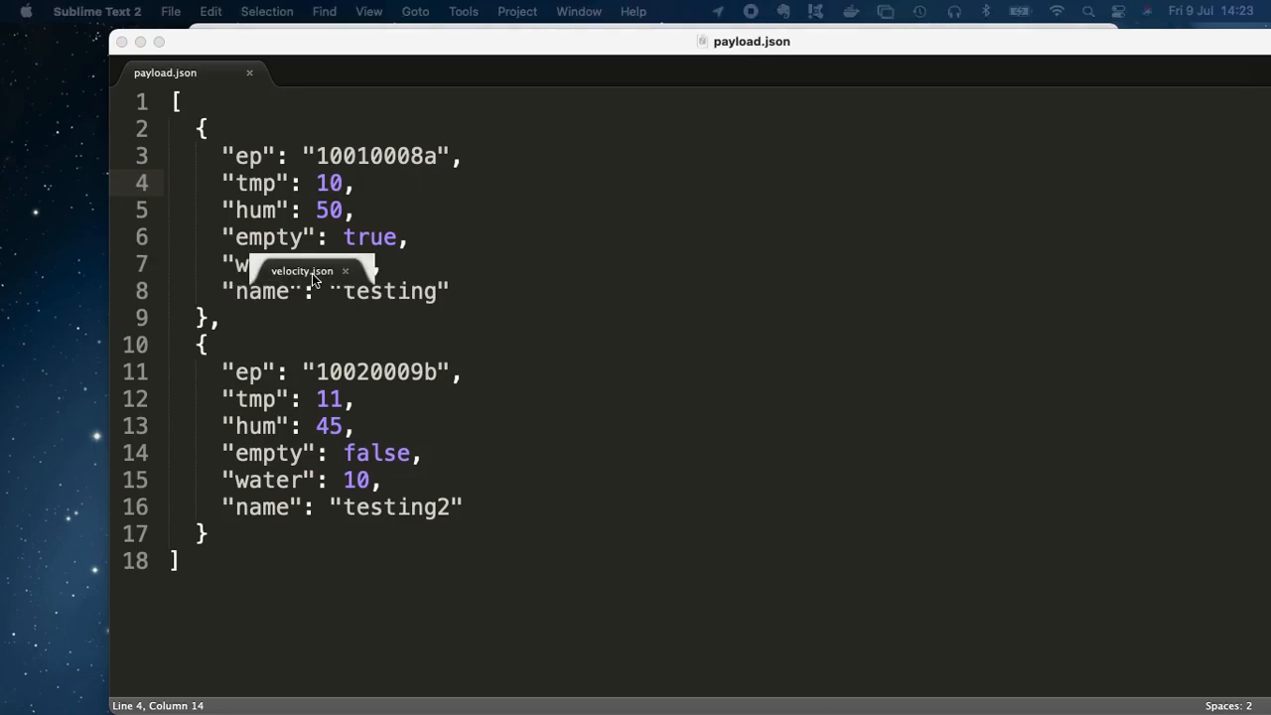
drag(314, 276, 493, 188)
key(Right)
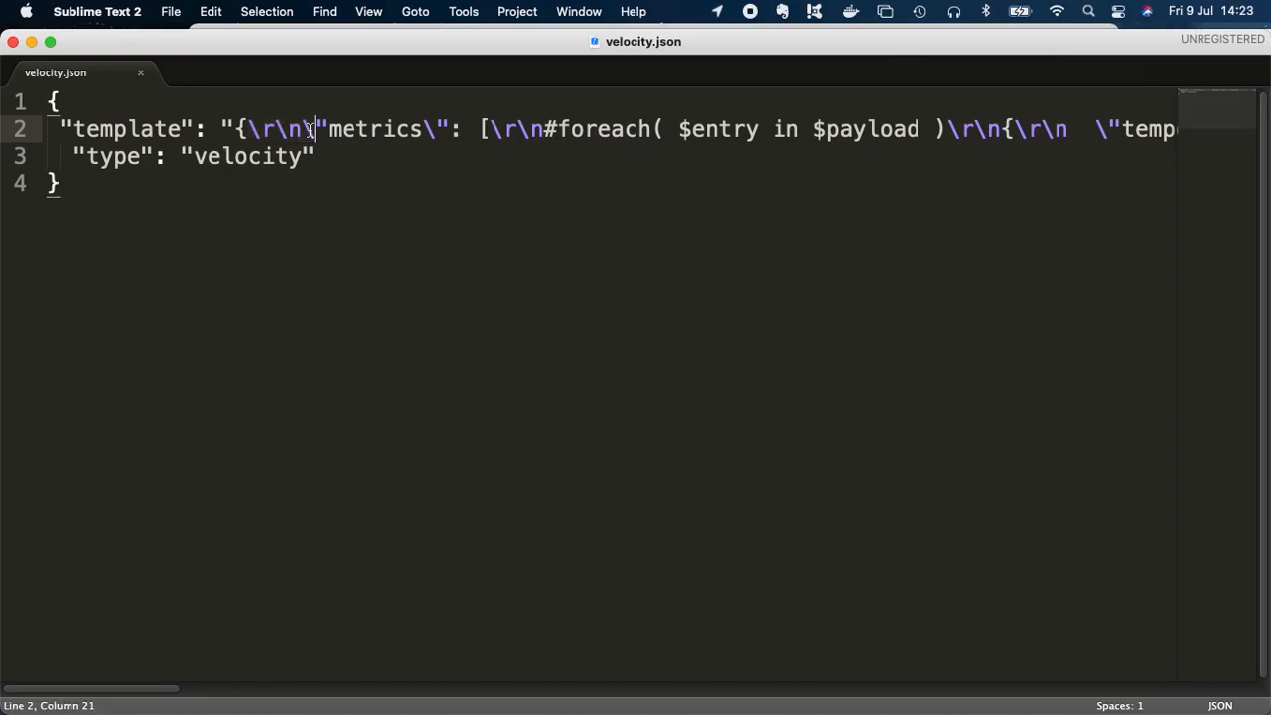
double_click(126, 127)
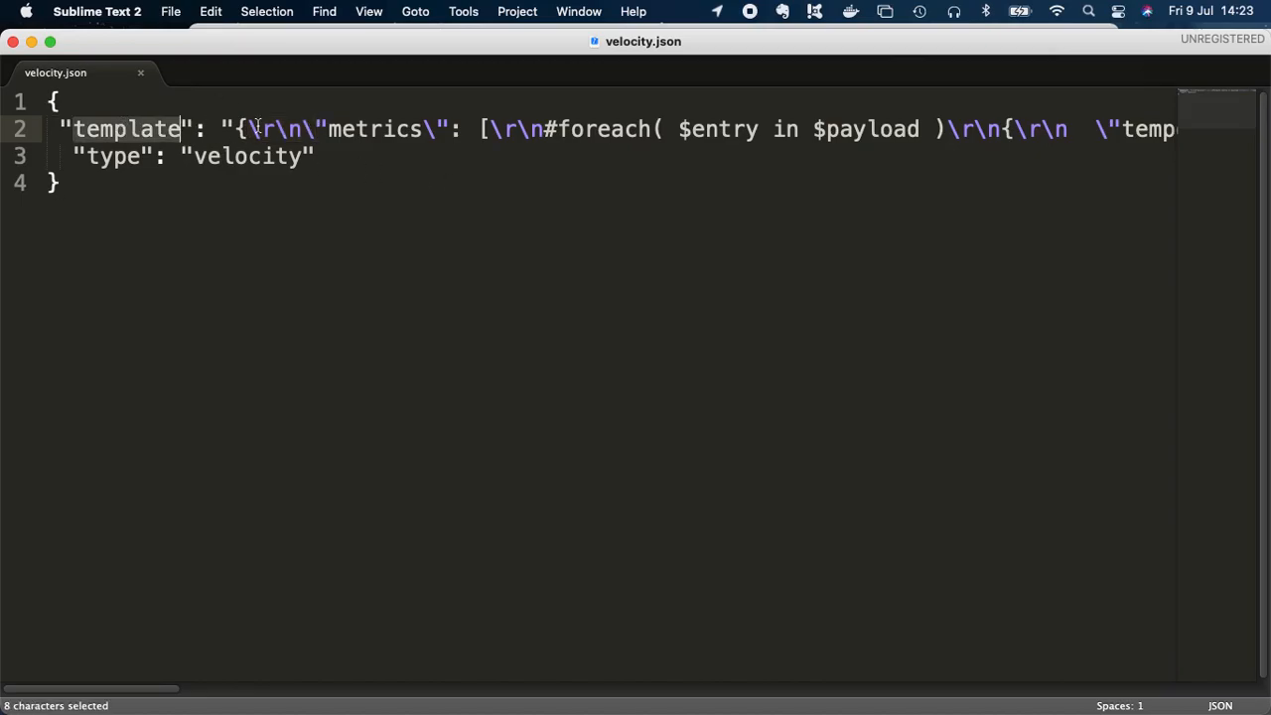
click(132, 157)
click(142, 77)
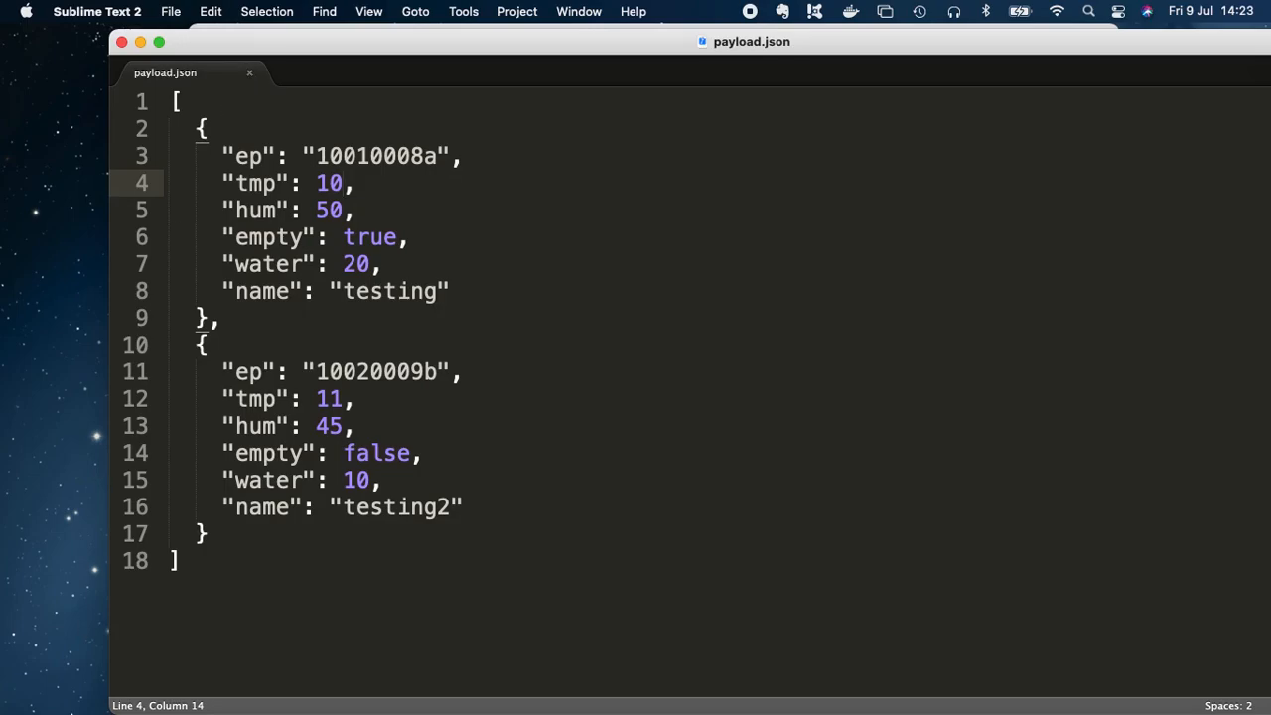
Step: Open the console's Settings, go to Authentication keys, and create a new API key
mouse_move(636, 713)
key(super+Tab)
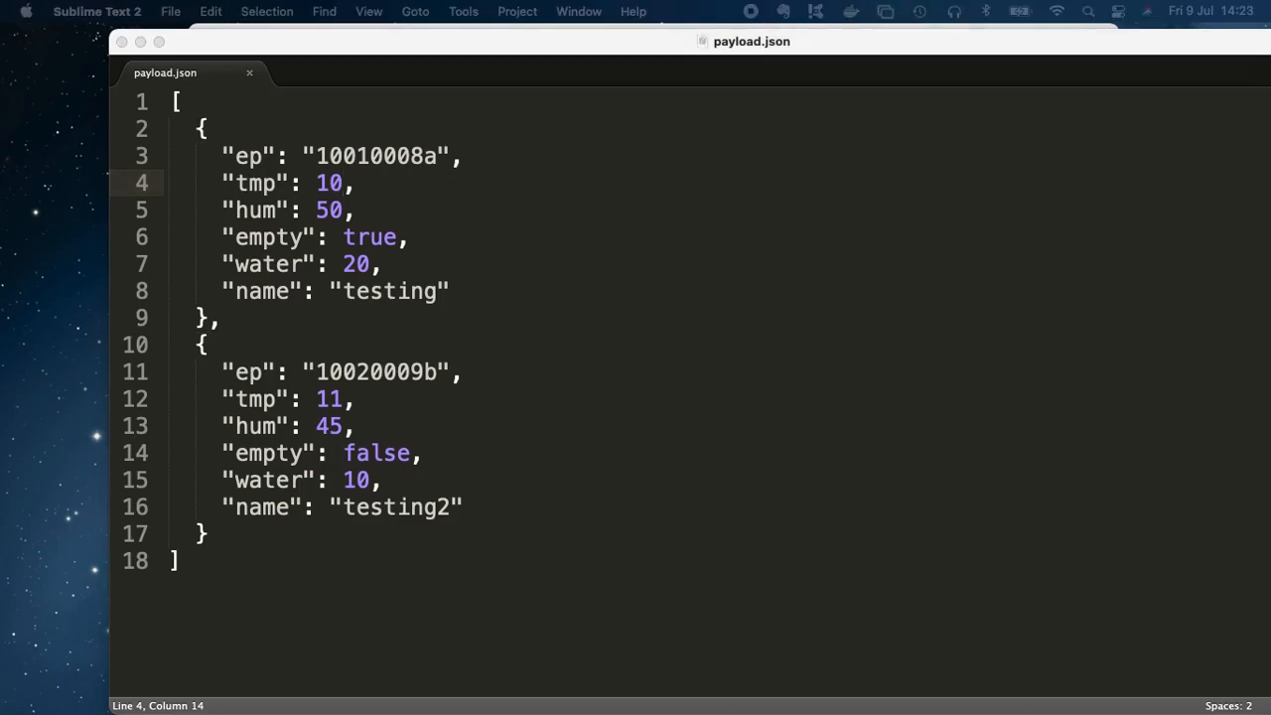
drag(516, 713, 974, 40)
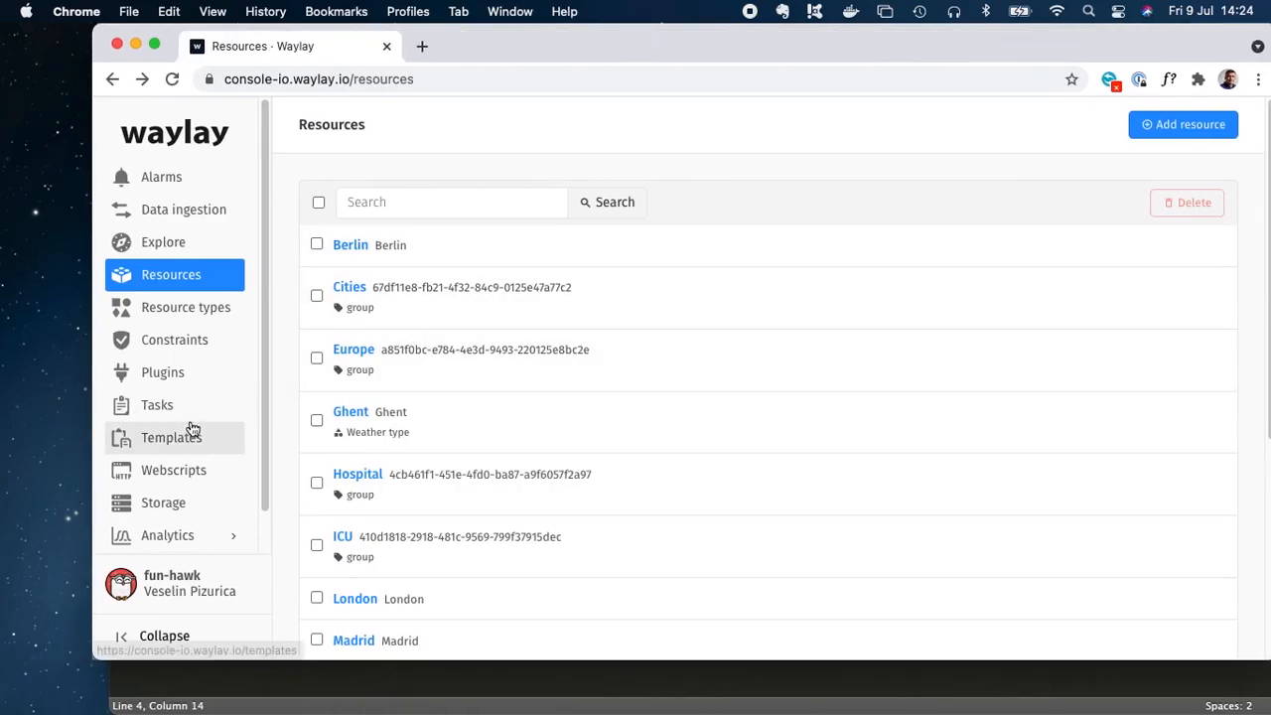
scroll(192, 429, down, 1)
click(201, 524)
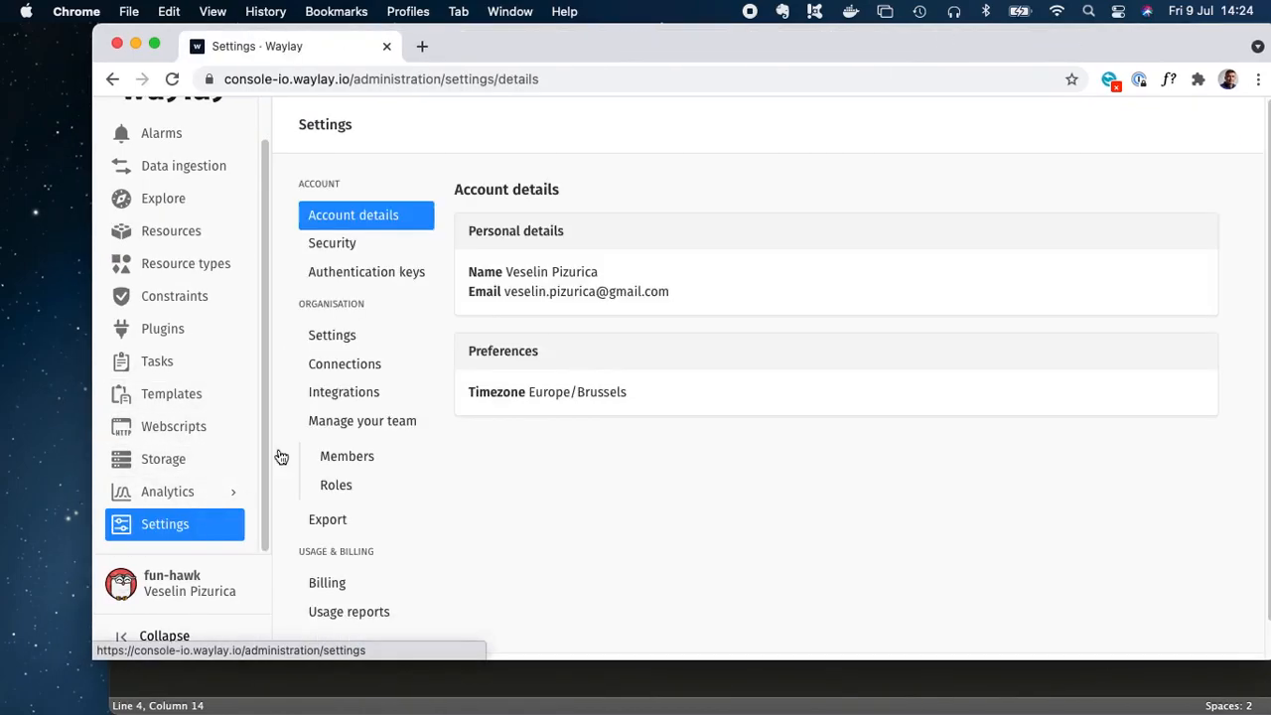
click(338, 244)
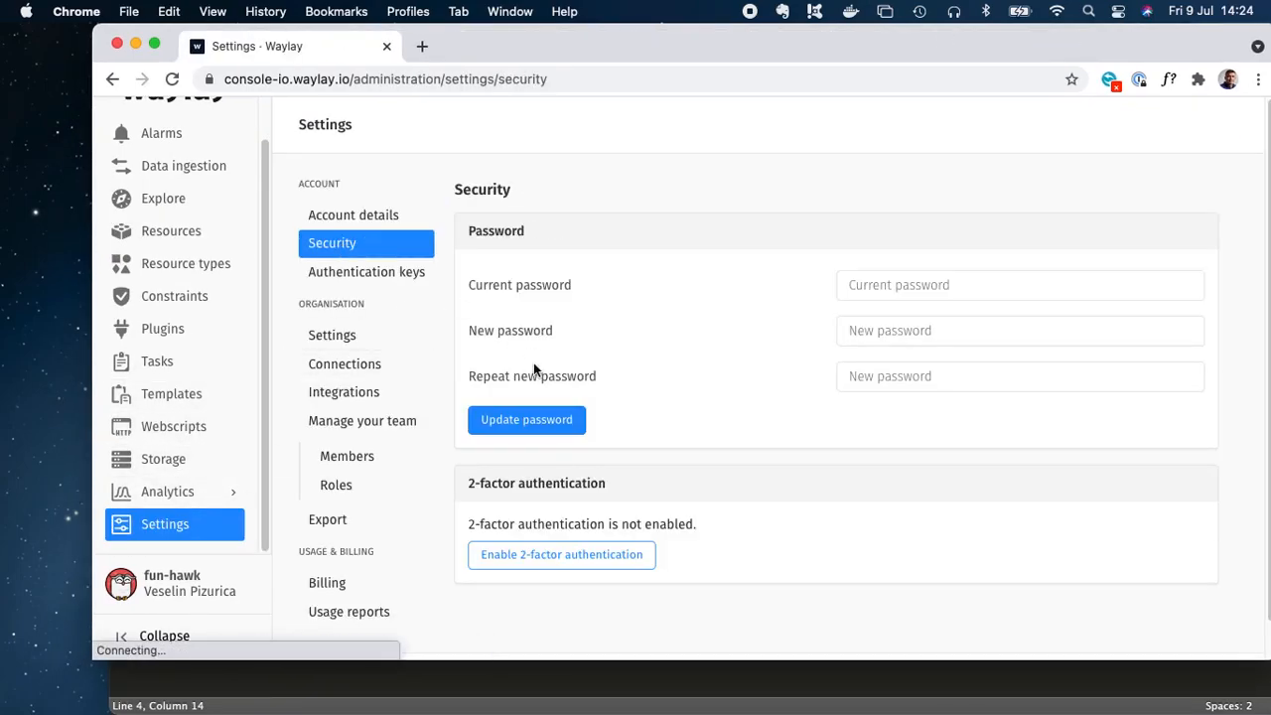
click(375, 274)
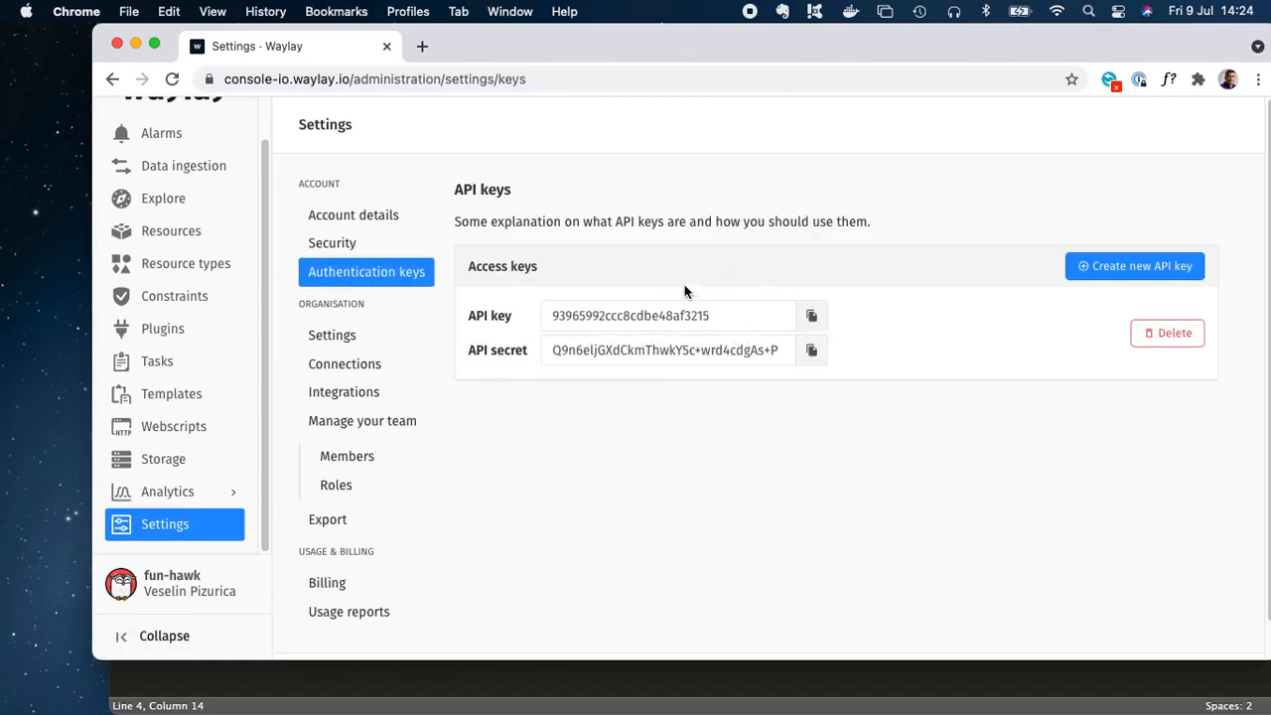
click(1116, 281)
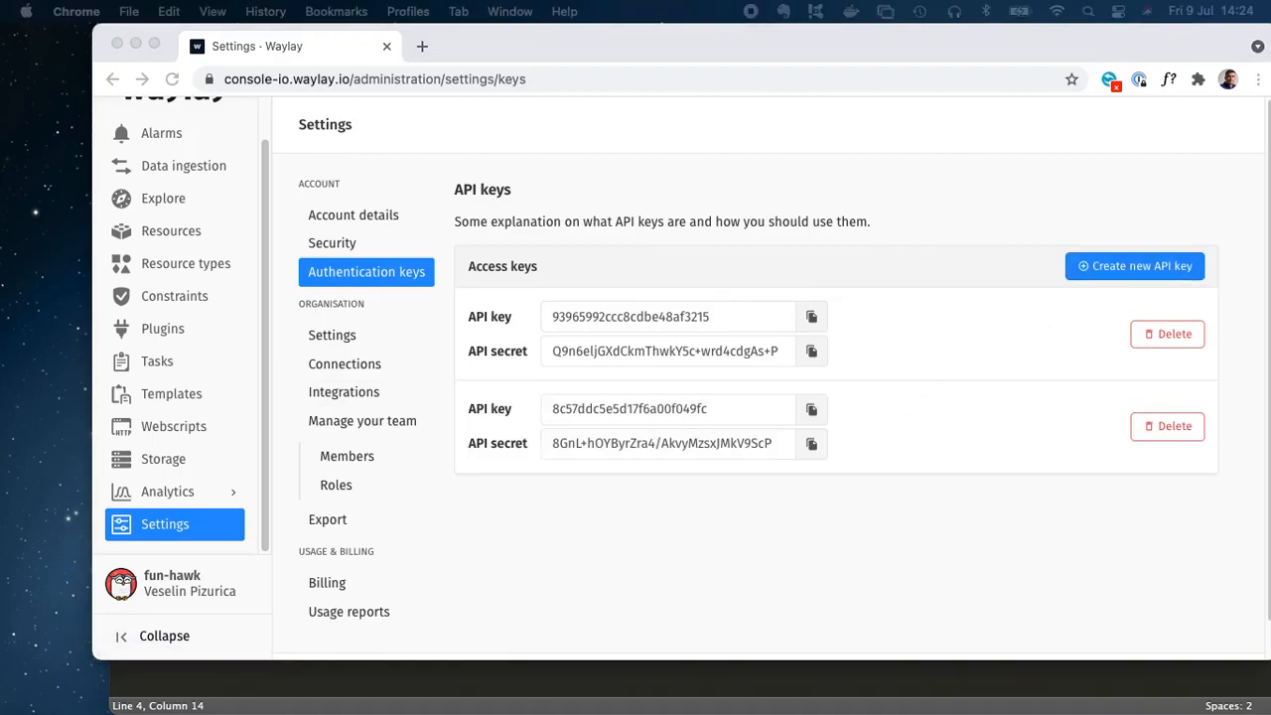
Step: Open the terminal, recall the converter test curl command using velocity.json and payload.json, and run it
drag(0, 298, 347, 126)
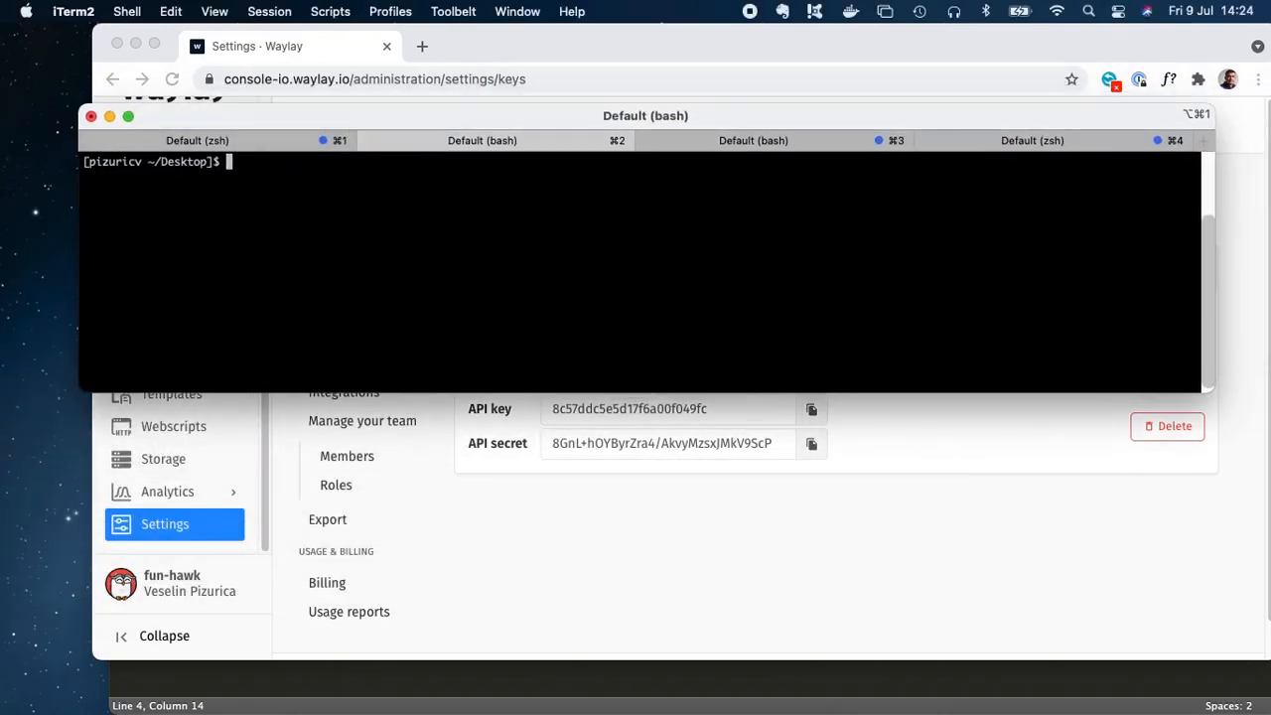
key(Up)
key(Up)
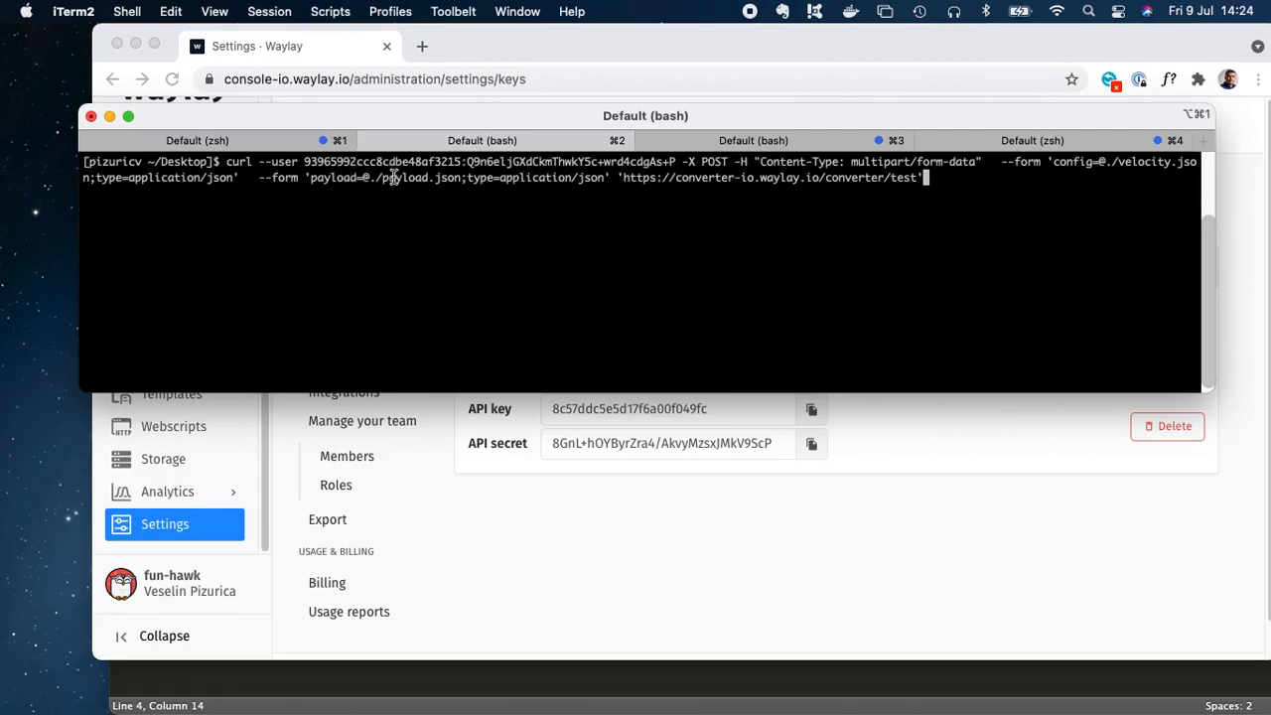
drag(377, 178, 469, 179)
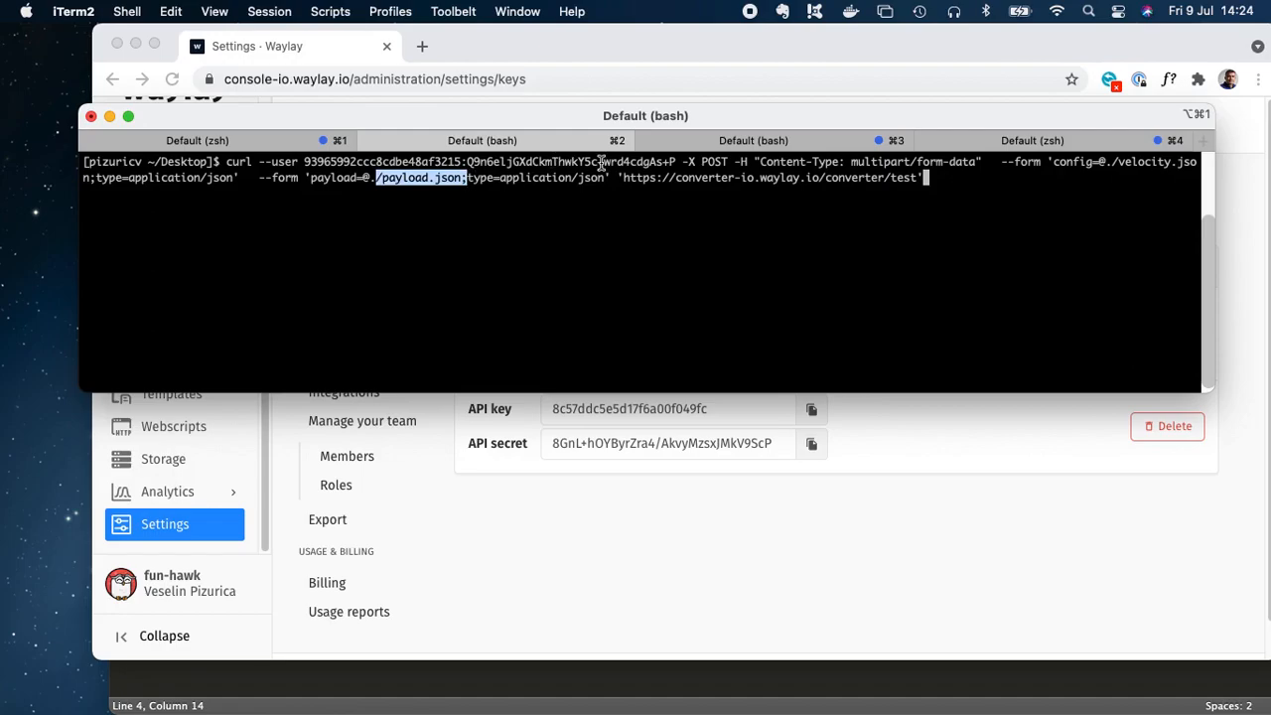
double_click(1125, 171)
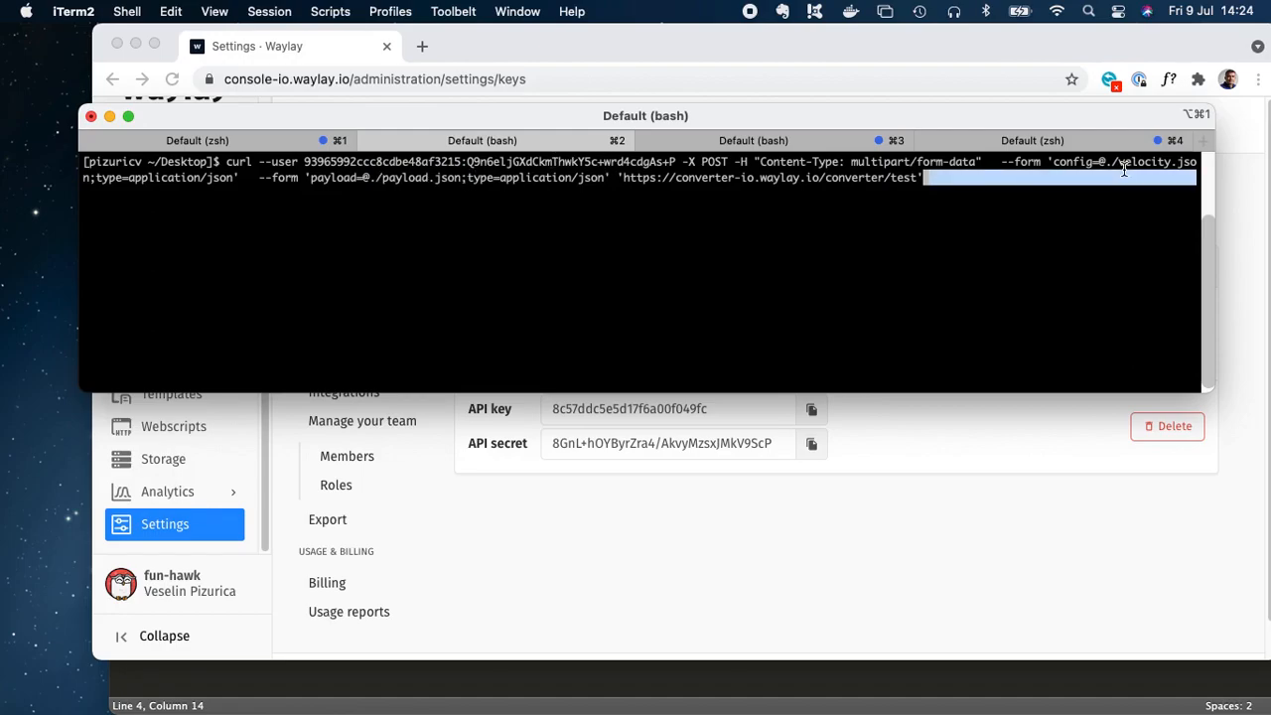
key(Return)
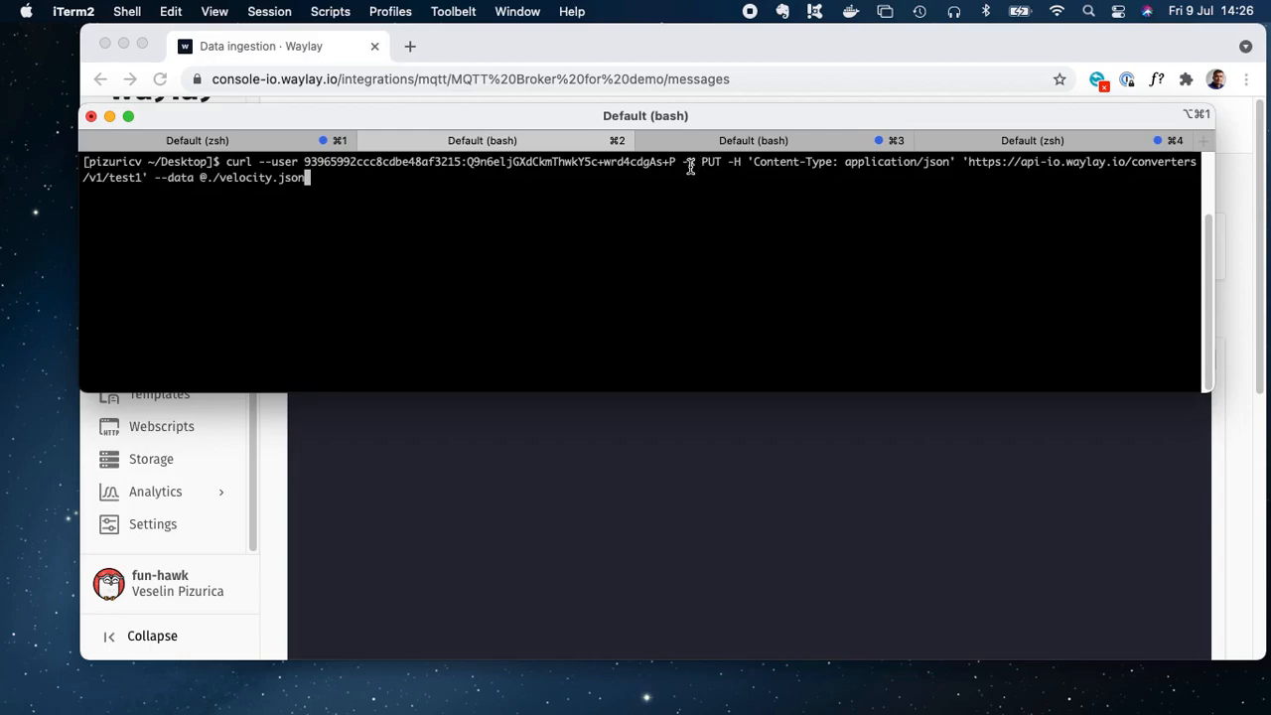
Step: Run the PUT curl command that updates converter test1 with velocity.json
double_click(269, 176)
click(355, 183)
key(Return)
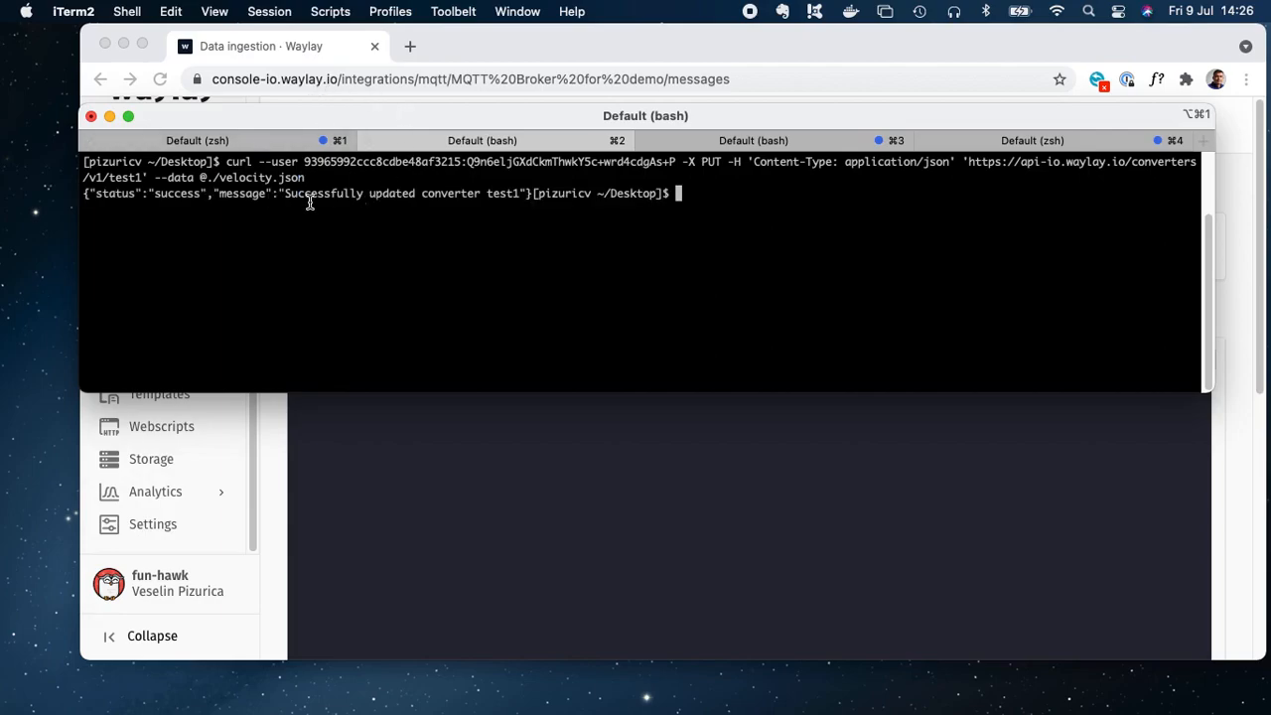
Step: Clear the terminal output
drag(285, 193, 516, 195)
click(517, 195)
text(clear)
key(Return)
Step: Recall the converter PUT command, edit it to use 2 in place of 1, and run it again
key(Up)
key(Up)
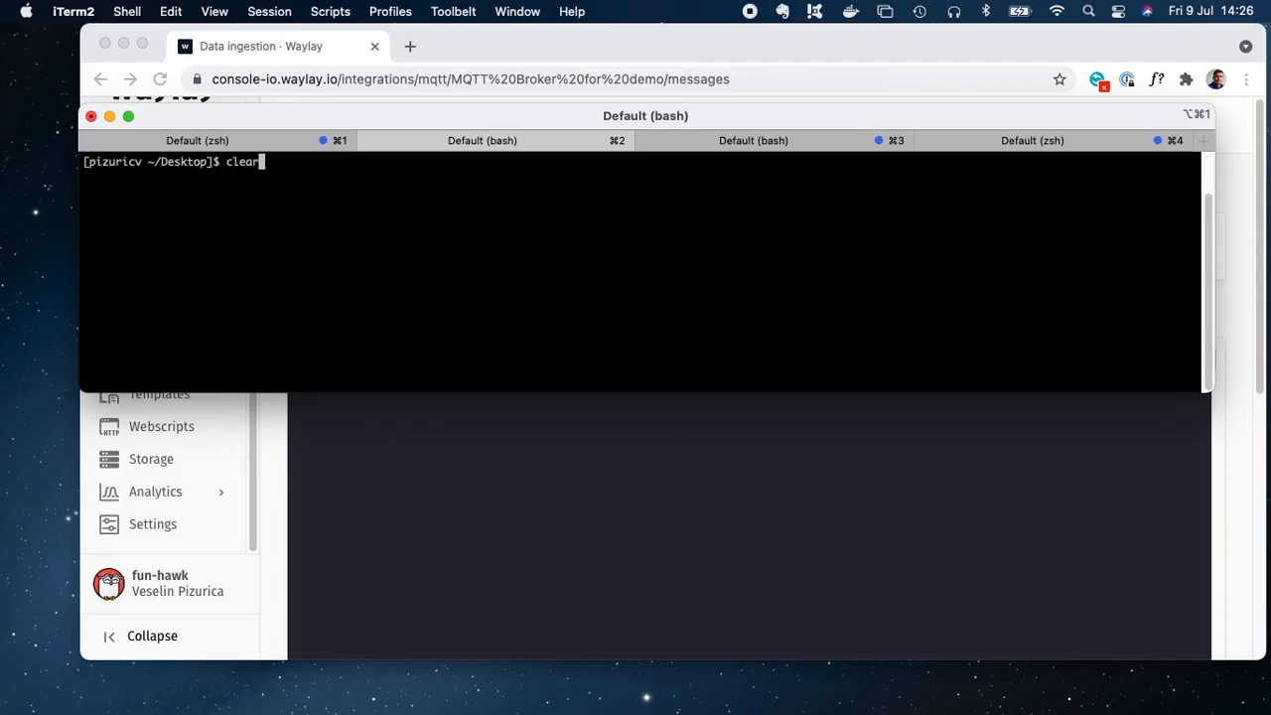
key(Left)
key(Left)
key(Left)
key(Left)
key(Left)
key(Left)
key(Left)
key(Left)
key(Left)
key(Left)
key(Left)
key(Left)
key(Left)
key(Left)
key(Left)
key(Left)
key(Left)
key(Left)
key(Left)
key(Left)
key(Left)
key(Left)
key(Left)
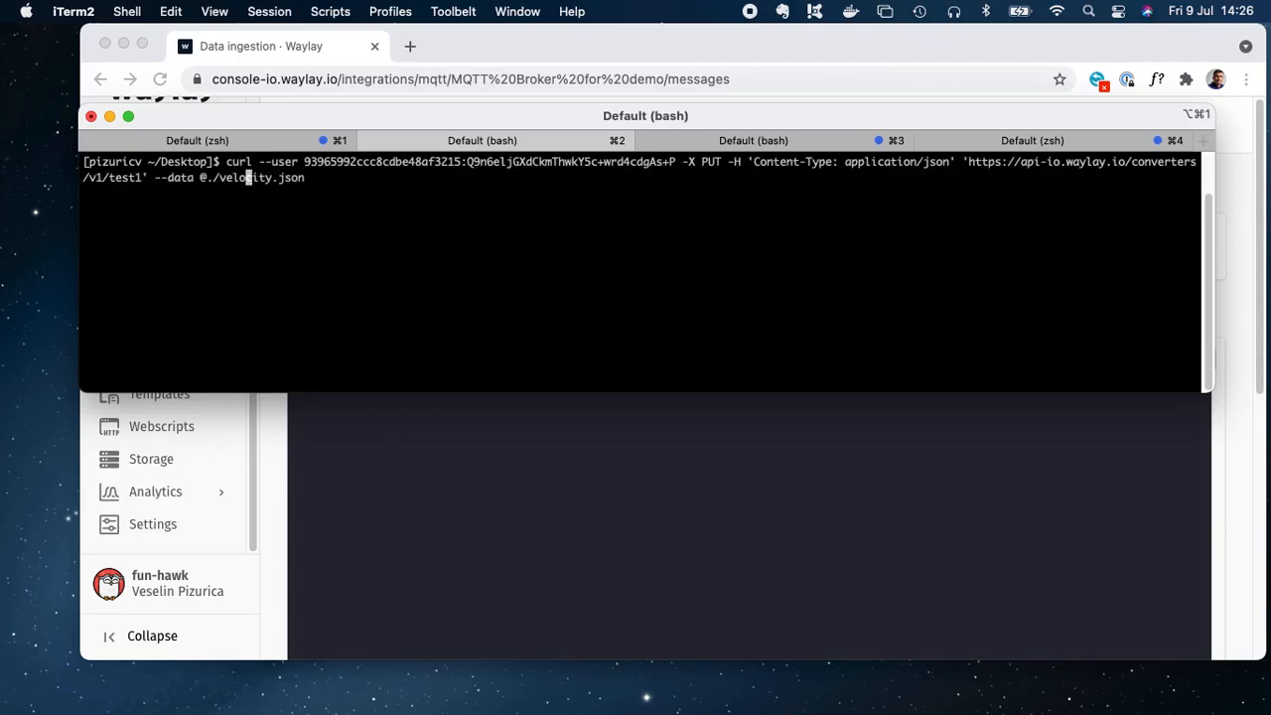
key(Left)
key(BackSpace)
text(2)
key(Return)
Step: Return to the browser, reload the MQTT broker page, and set its converter to test1 in the configuration before updating
click(284, 52)
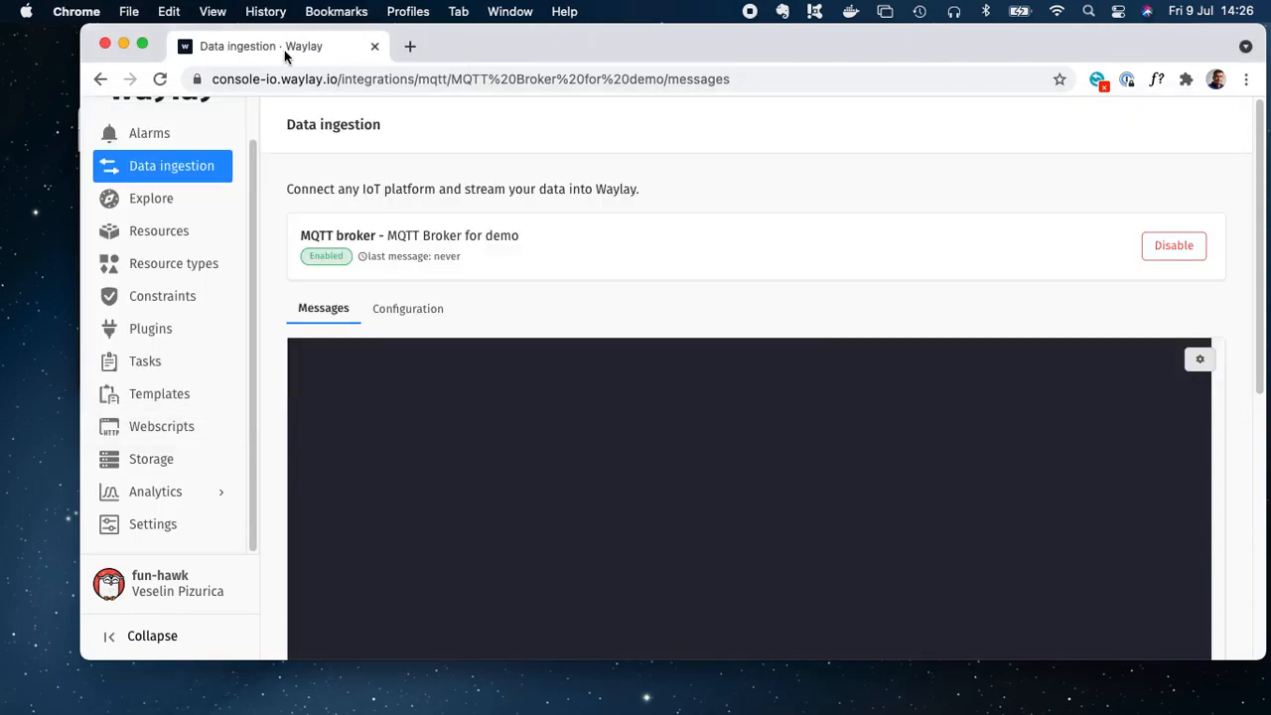
click(160, 83)
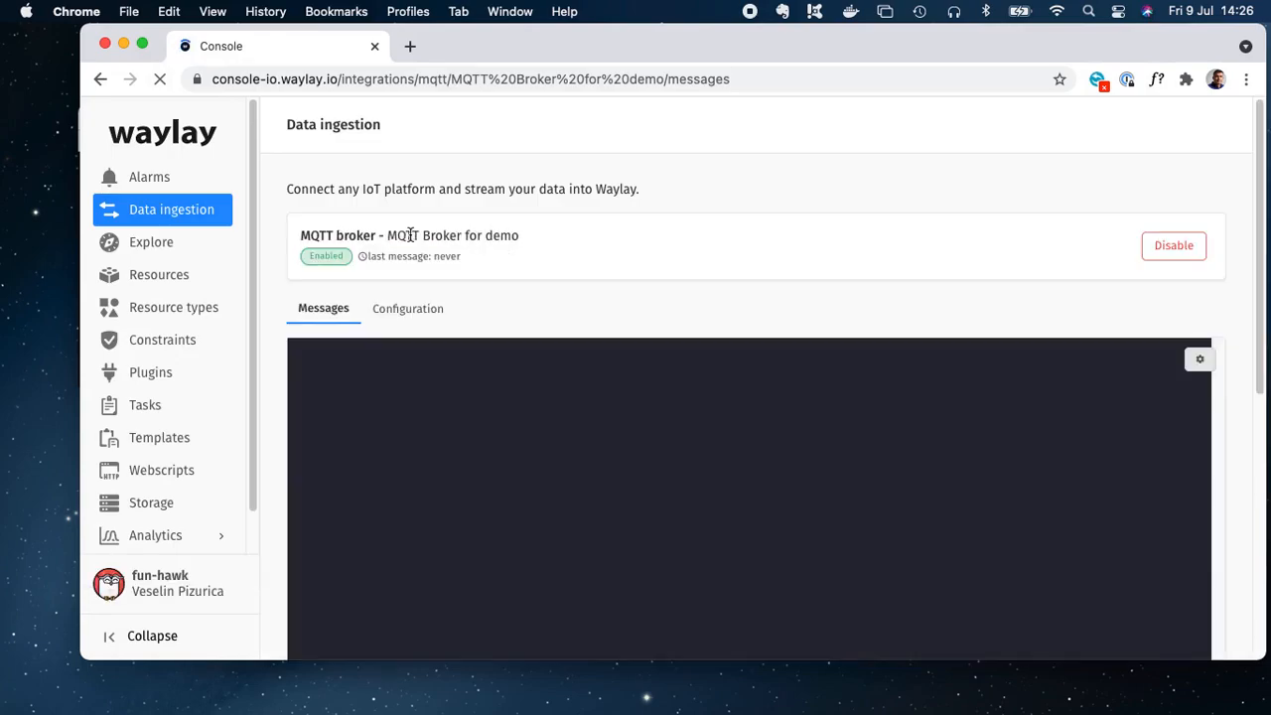
click(407, 312)
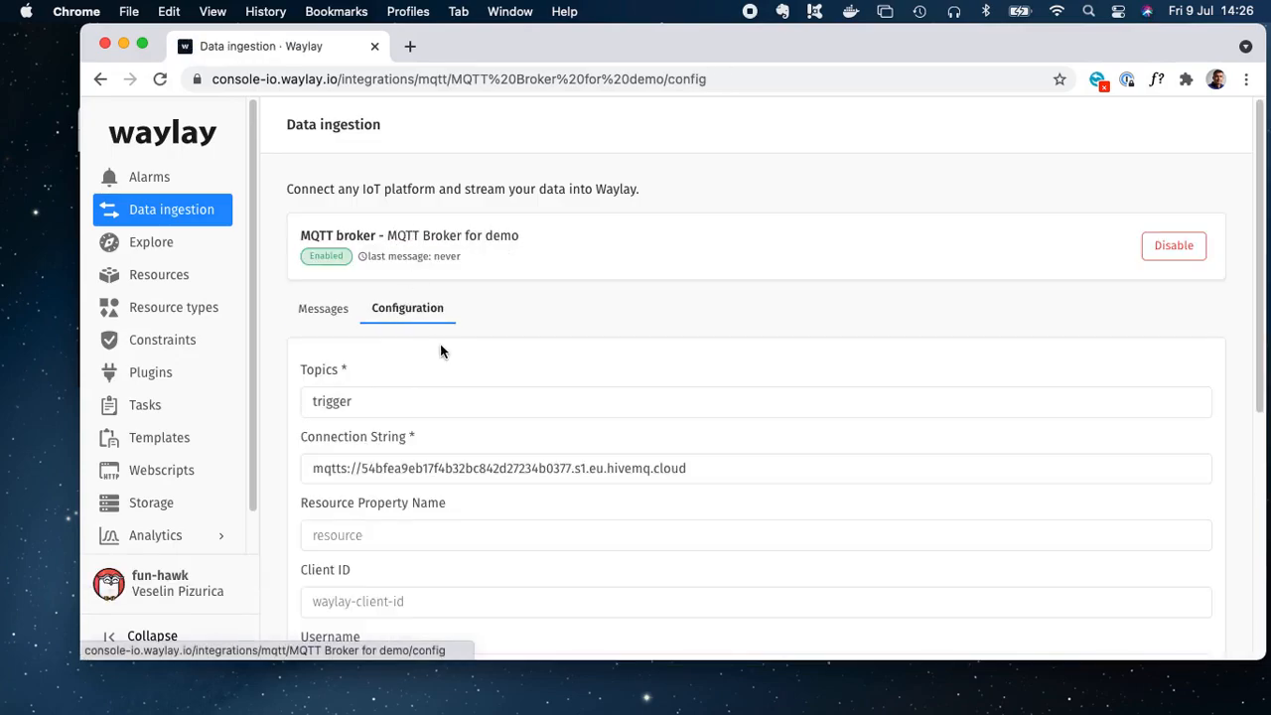
scroll(443, 346, down, 5)
click(518, 435)
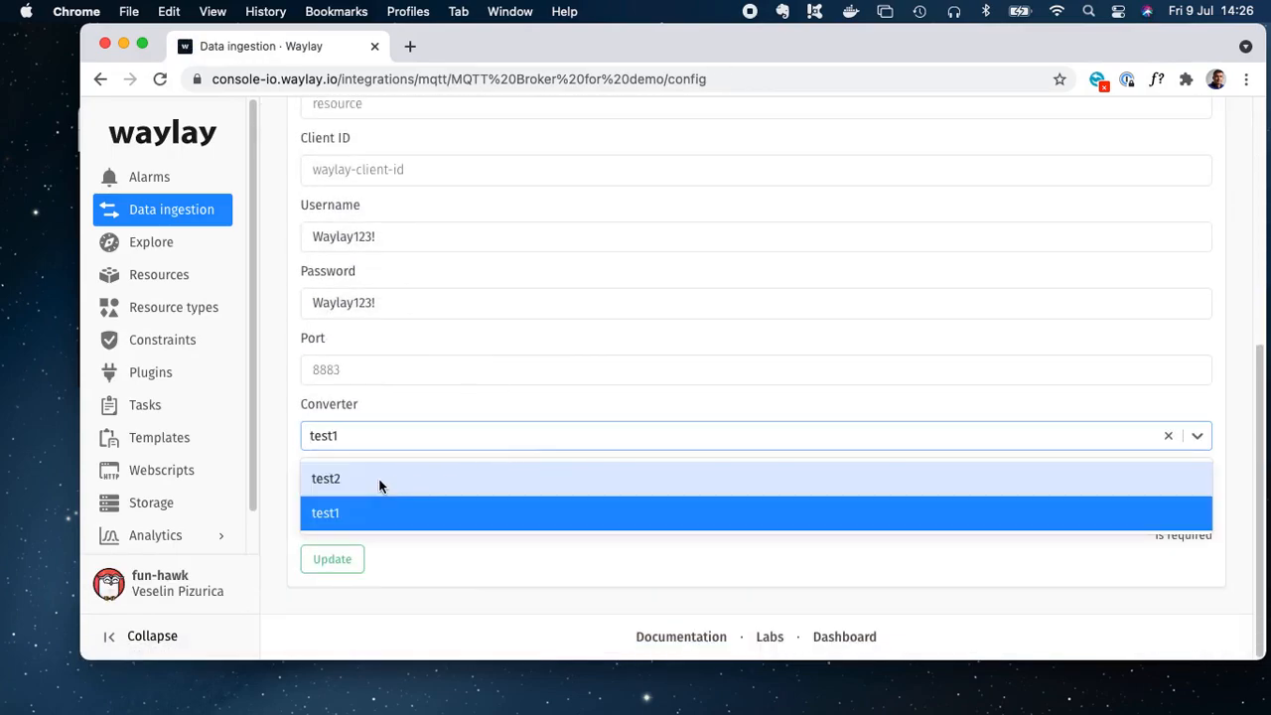
click(334, 513)
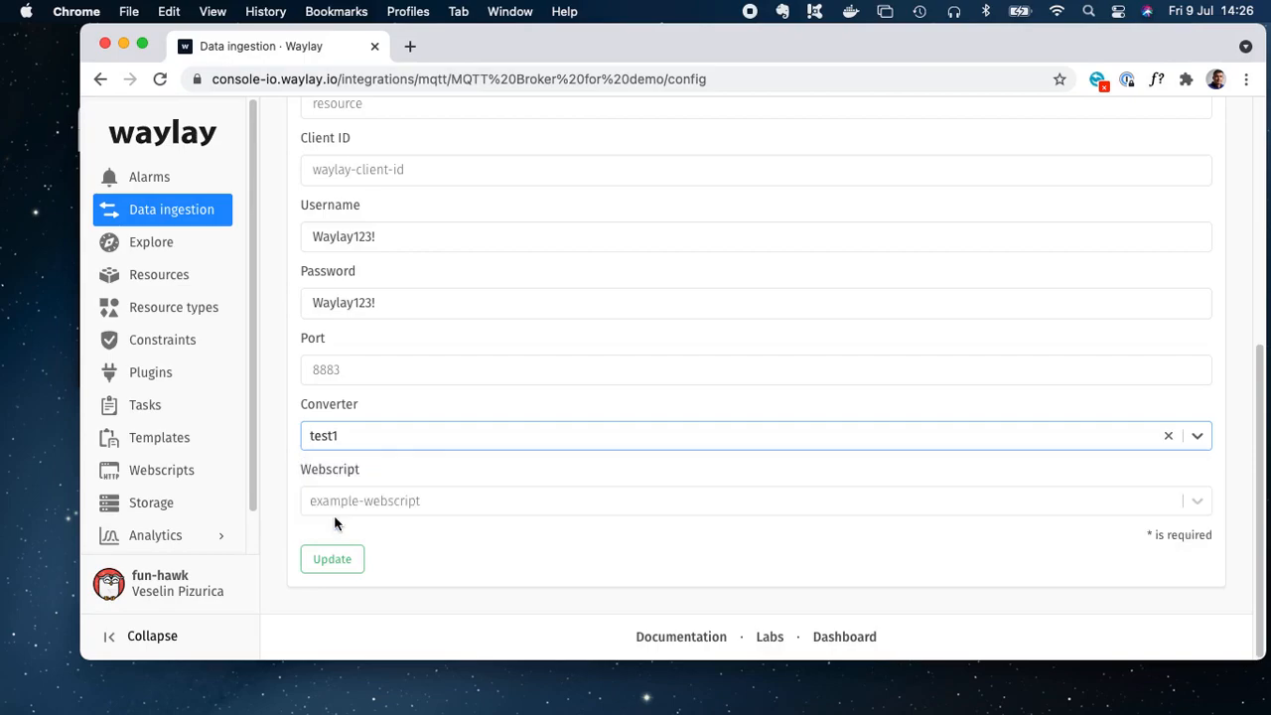
click(341, 560)
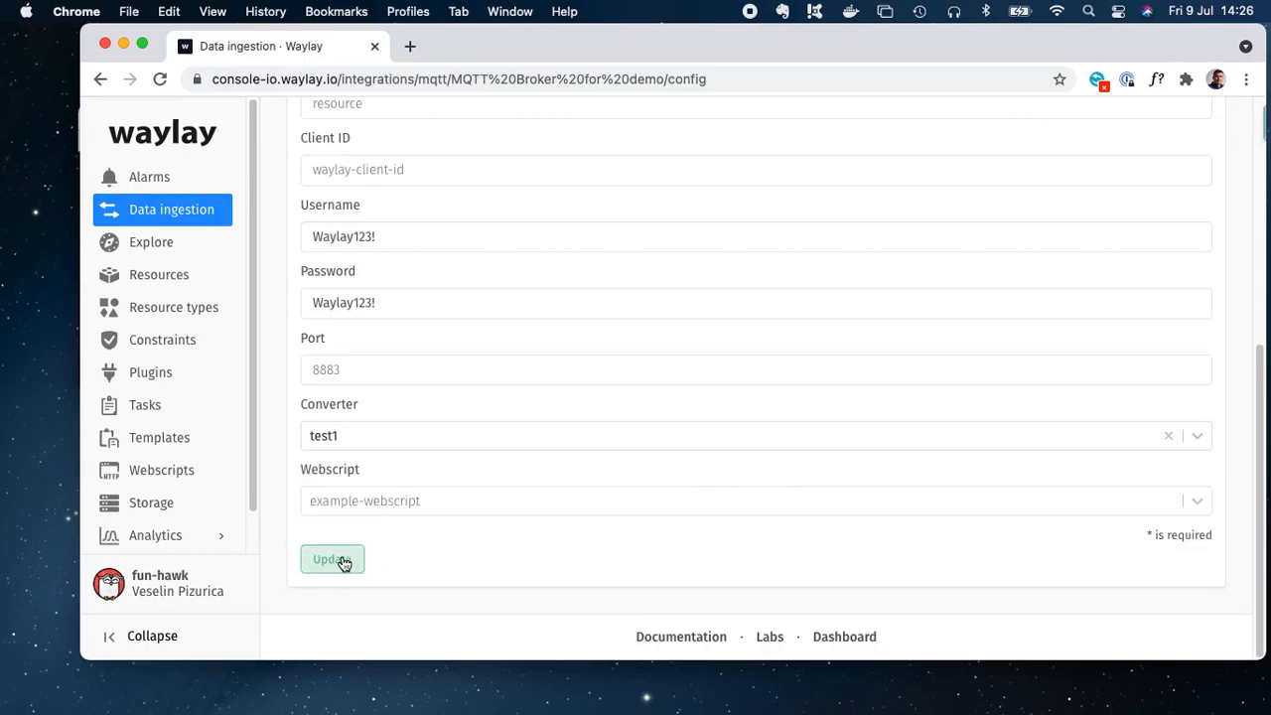
Step: Publish the two-device JSON payload to the trigger topic from MQTT Explorer while the broker's messages view is open
click(165, 211)
click(358, 175)
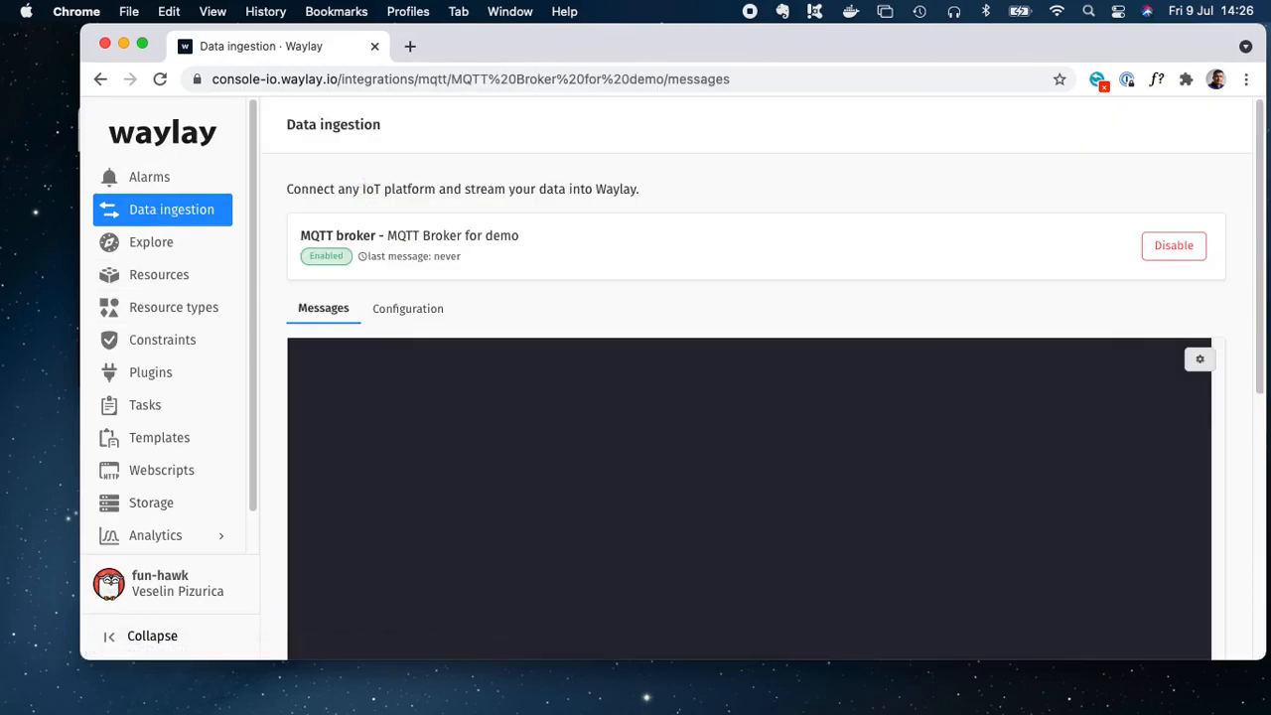
key(super+Tab)
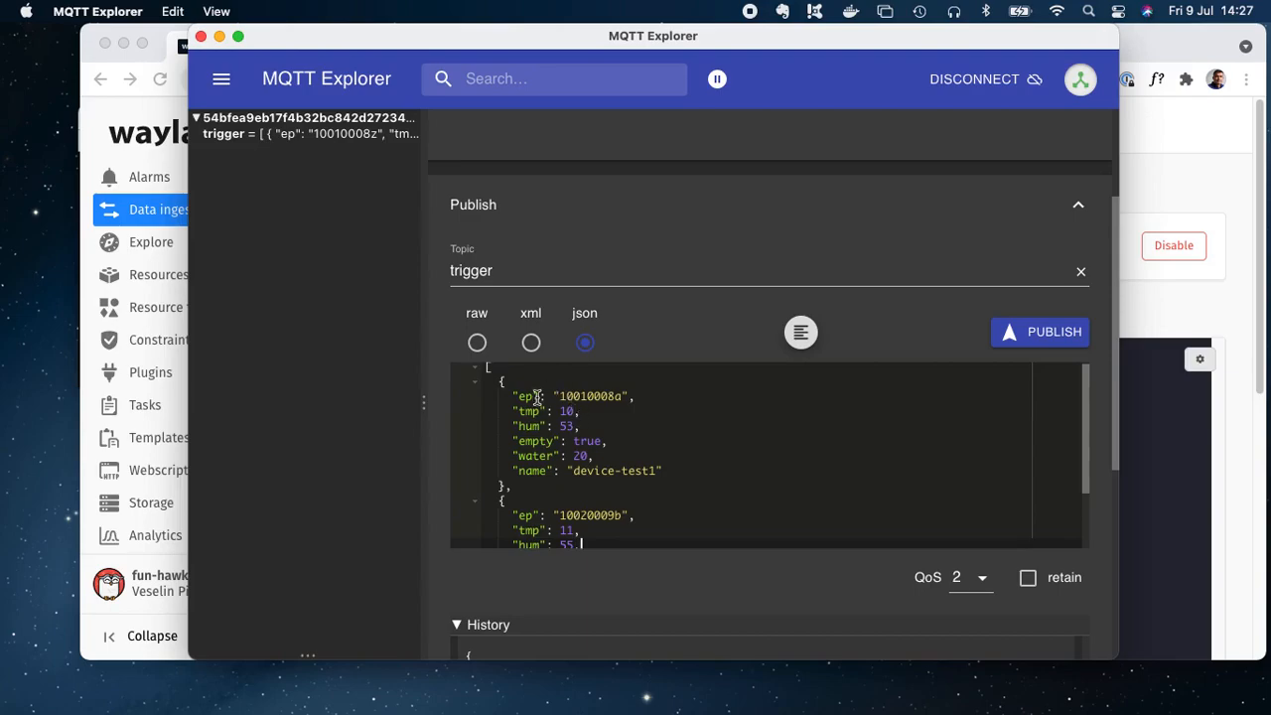
drag(512, 396, 637, 396)
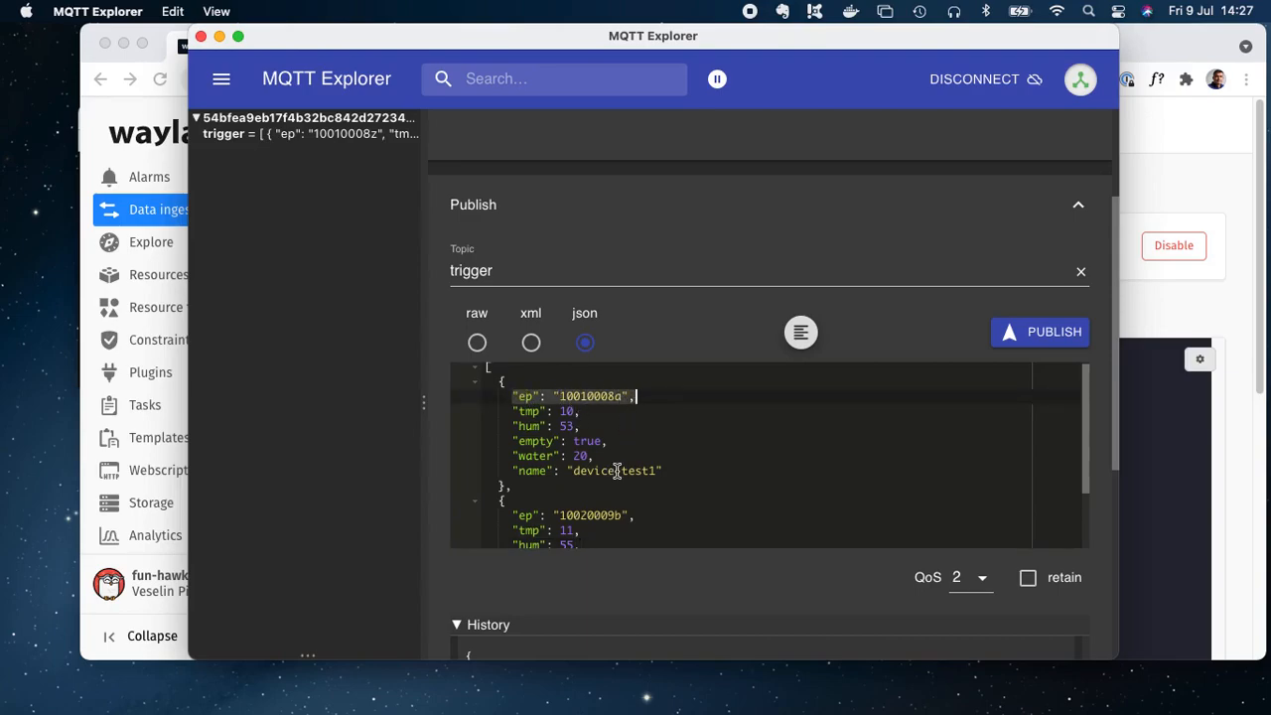
scroll(616, 471, down, 3)
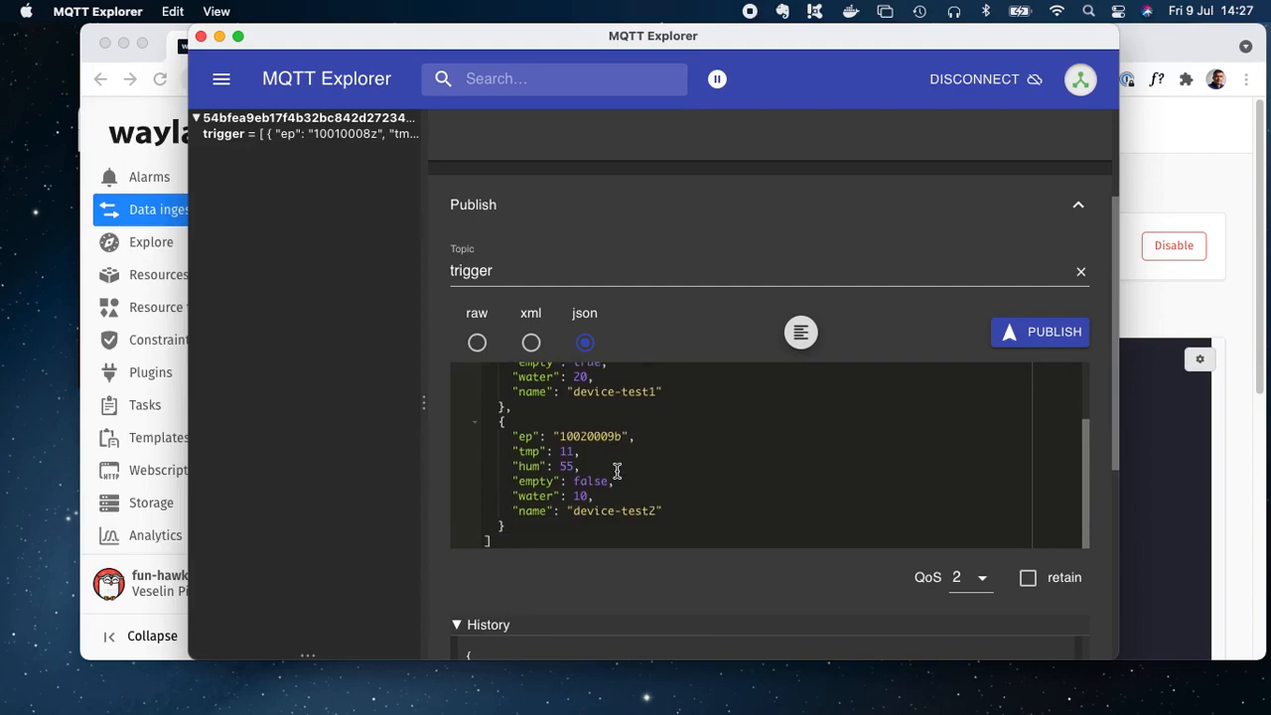
drag(644, 435, 509, 435)
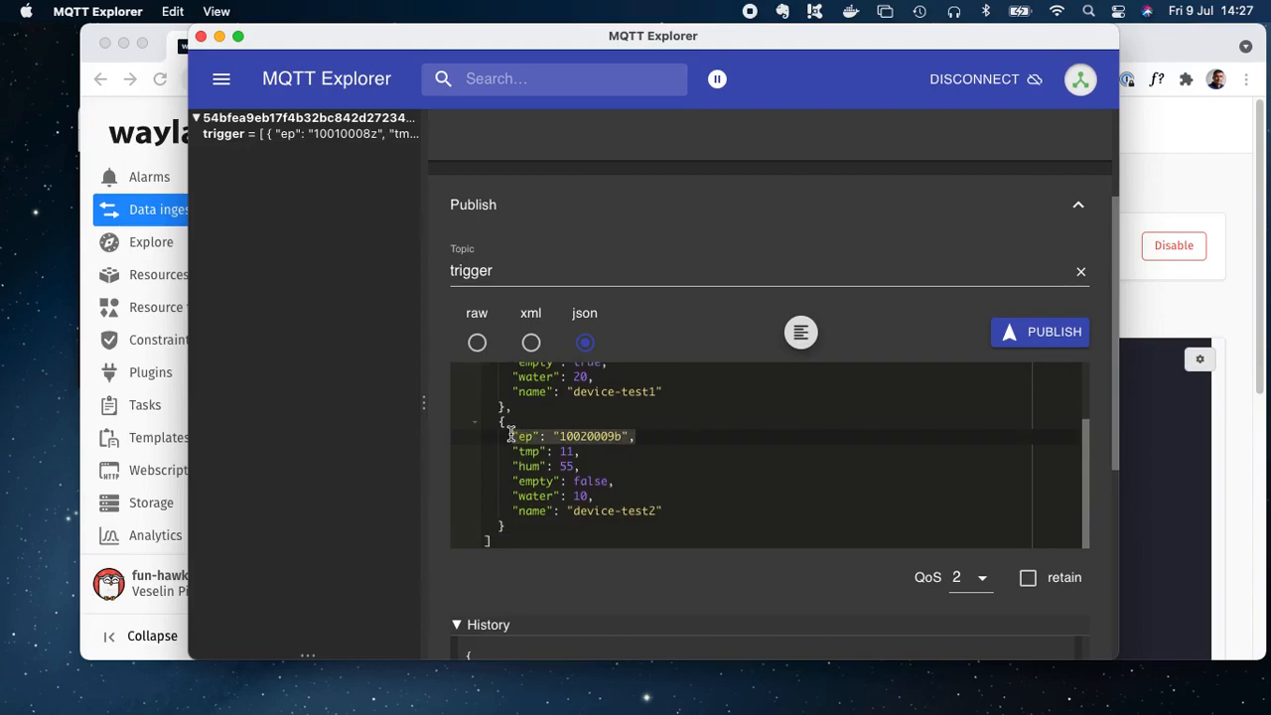
drag(512, 451, 592, 462)
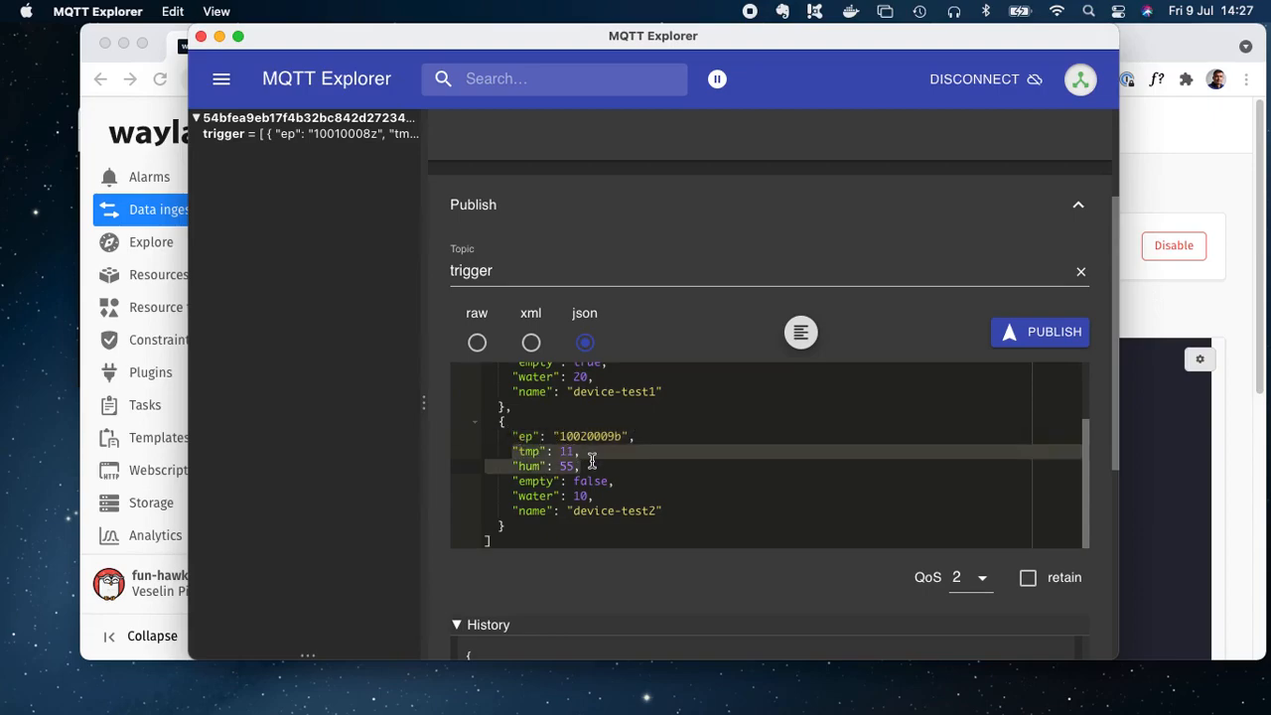
drag(672, 510, 505, 510)
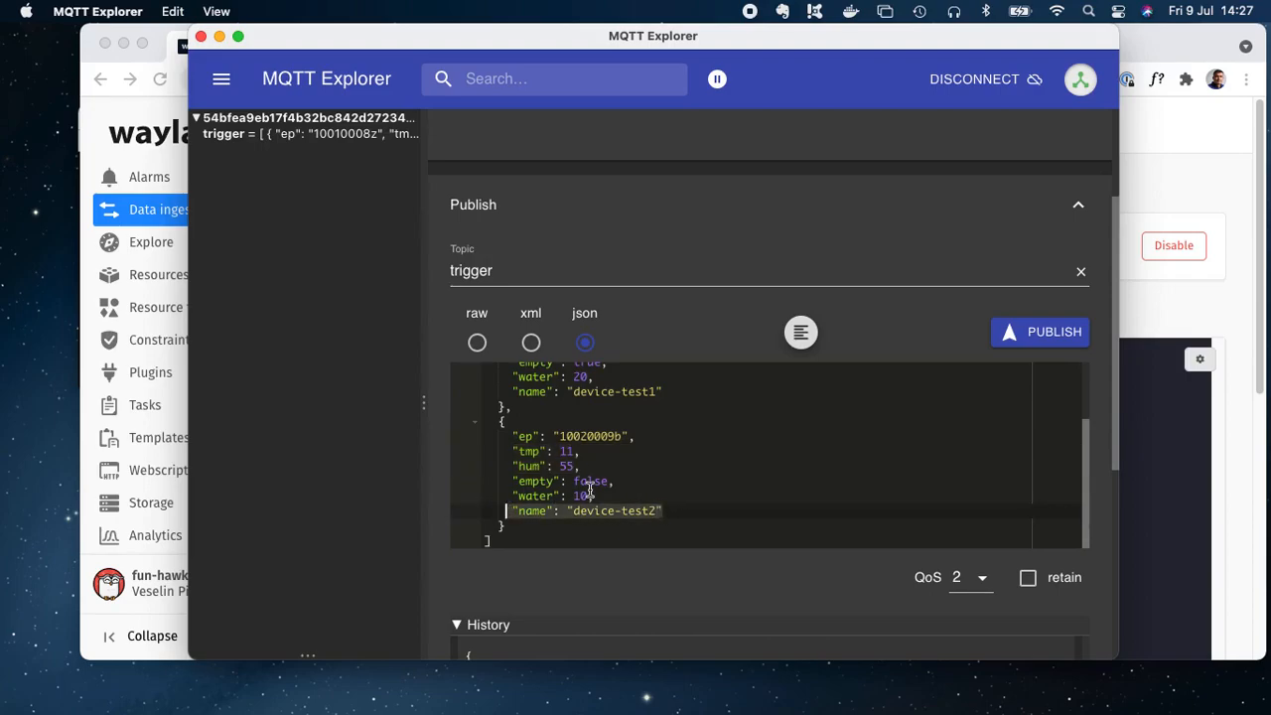
scroll(590, 490, up, 5)
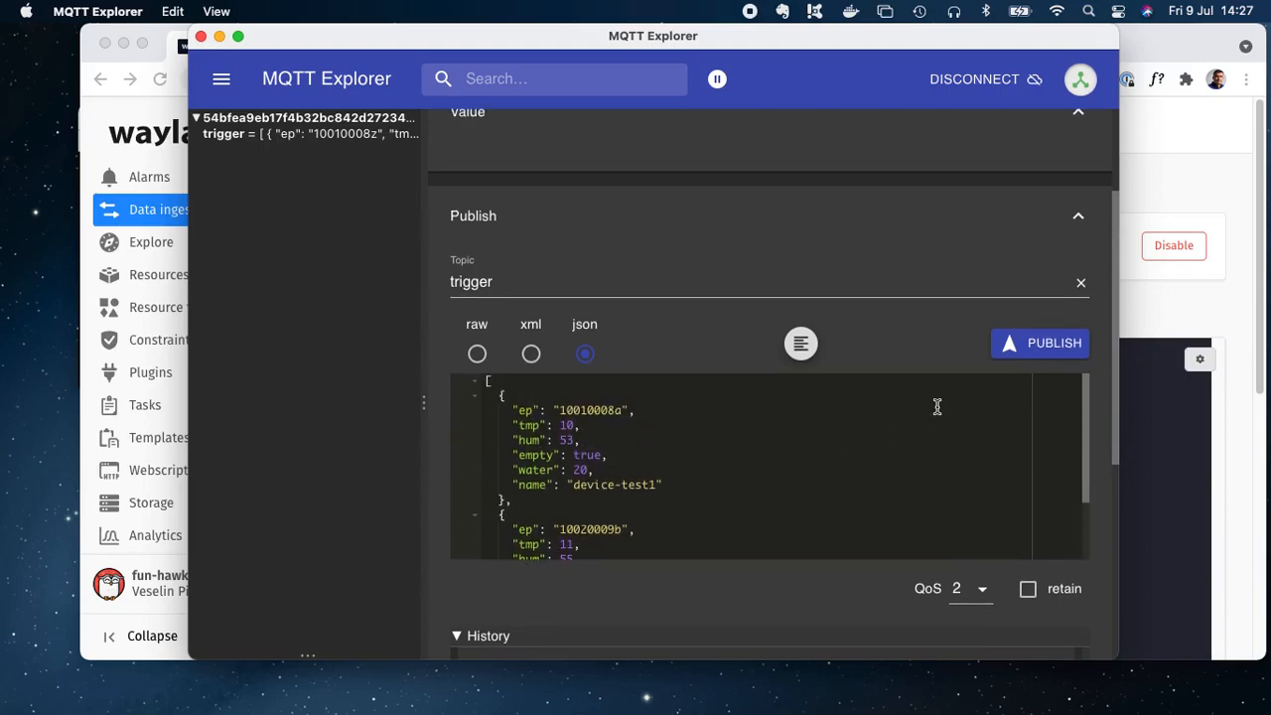
click(1059, 354)
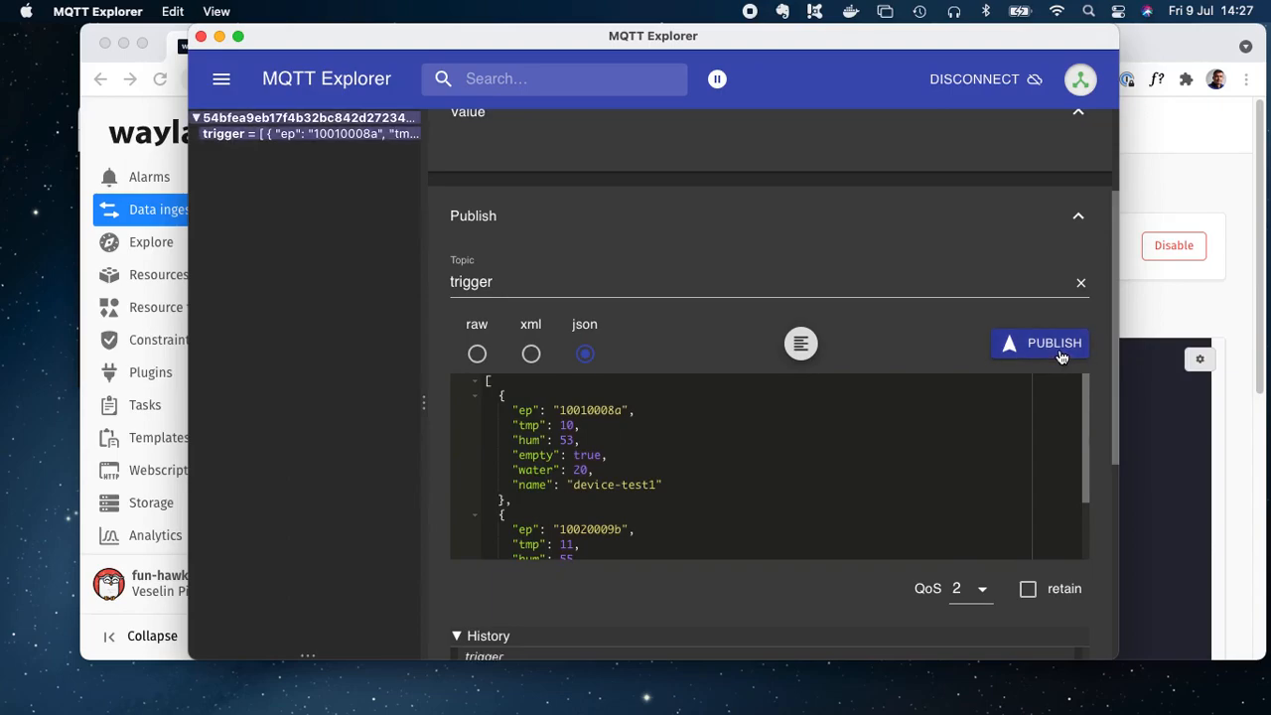
Step: Copy the first device's ep value 10010008a from the received message and search the resources for it
click(137, 222)
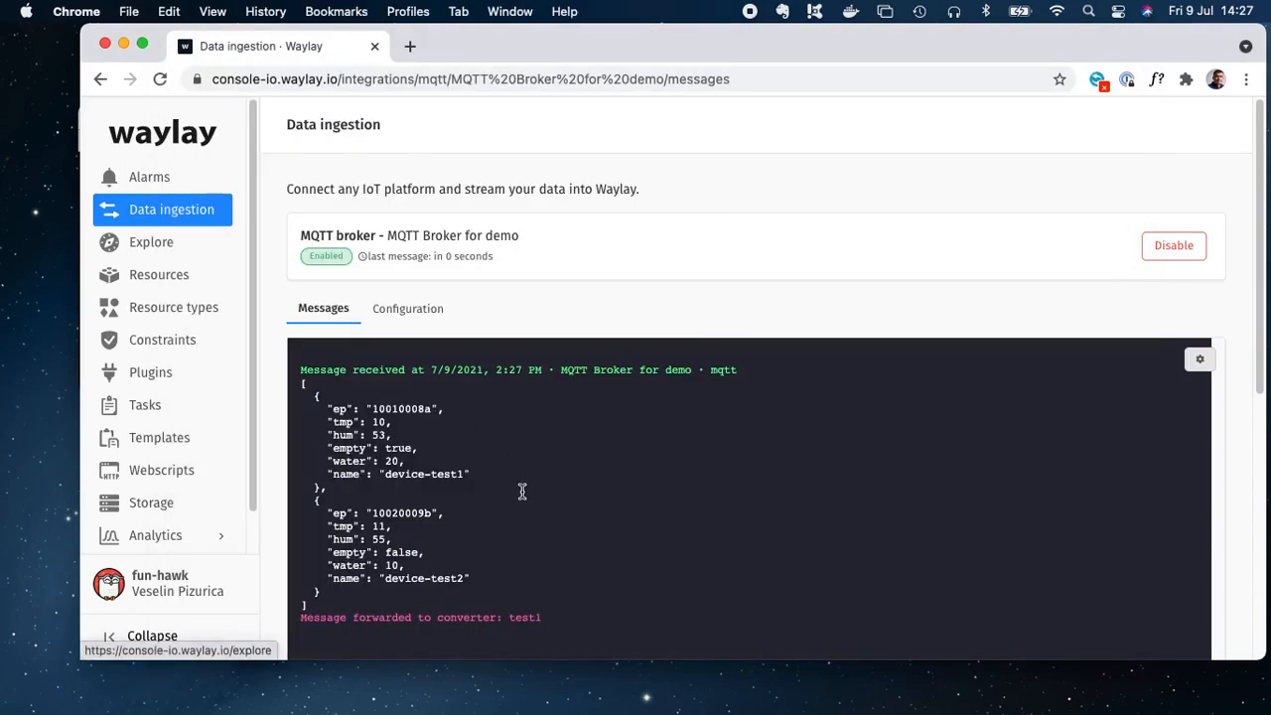
drag(328, 604, 314, 462)
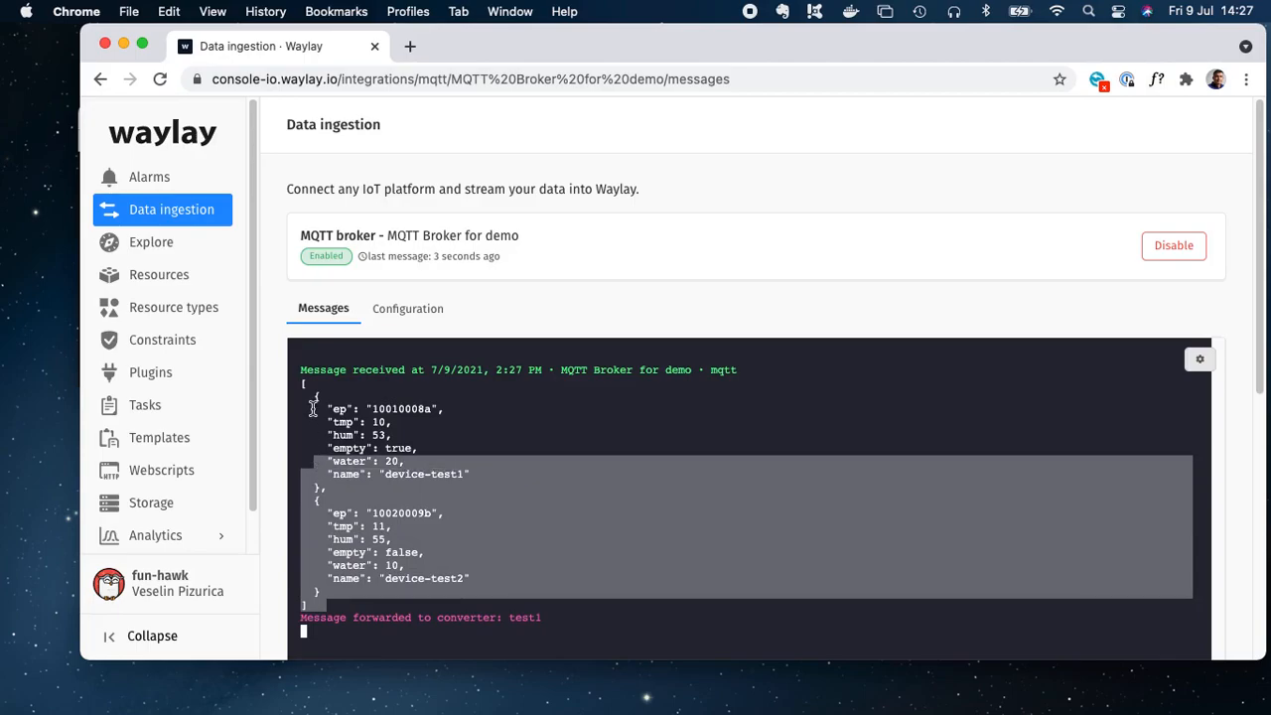
double_click(524, 617)
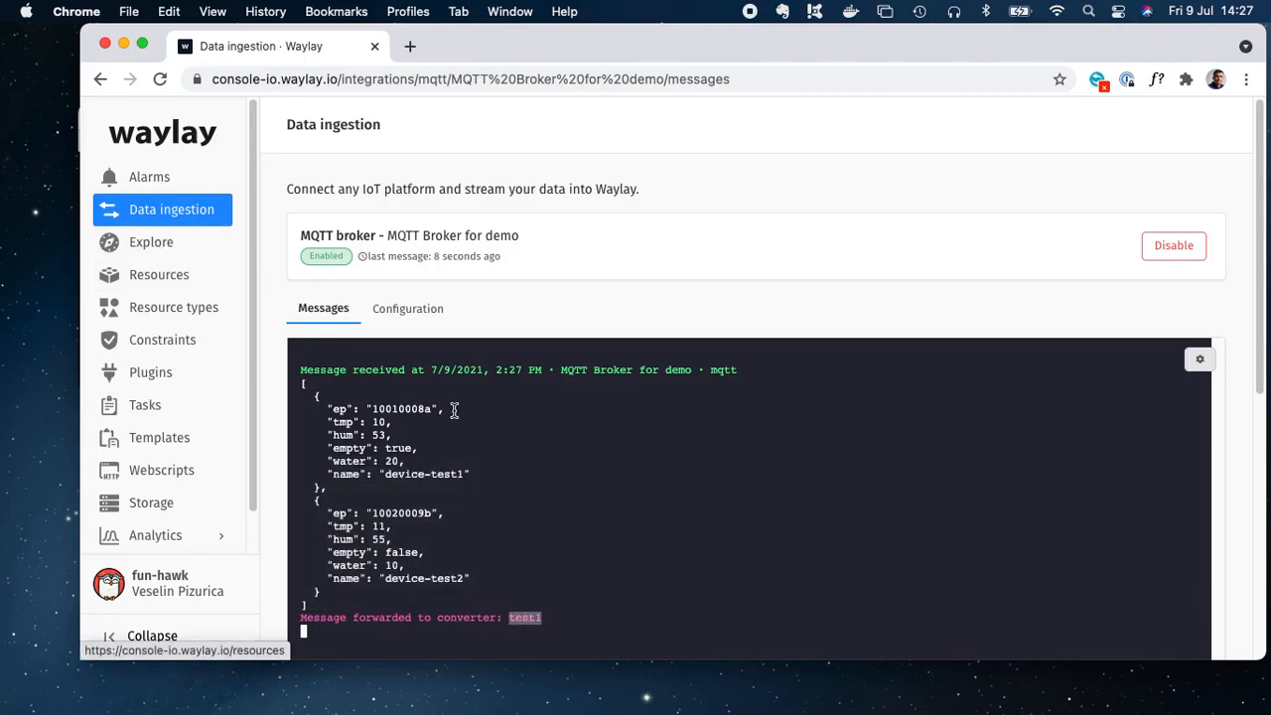
double_click(407, 408)
key(cmd+c)
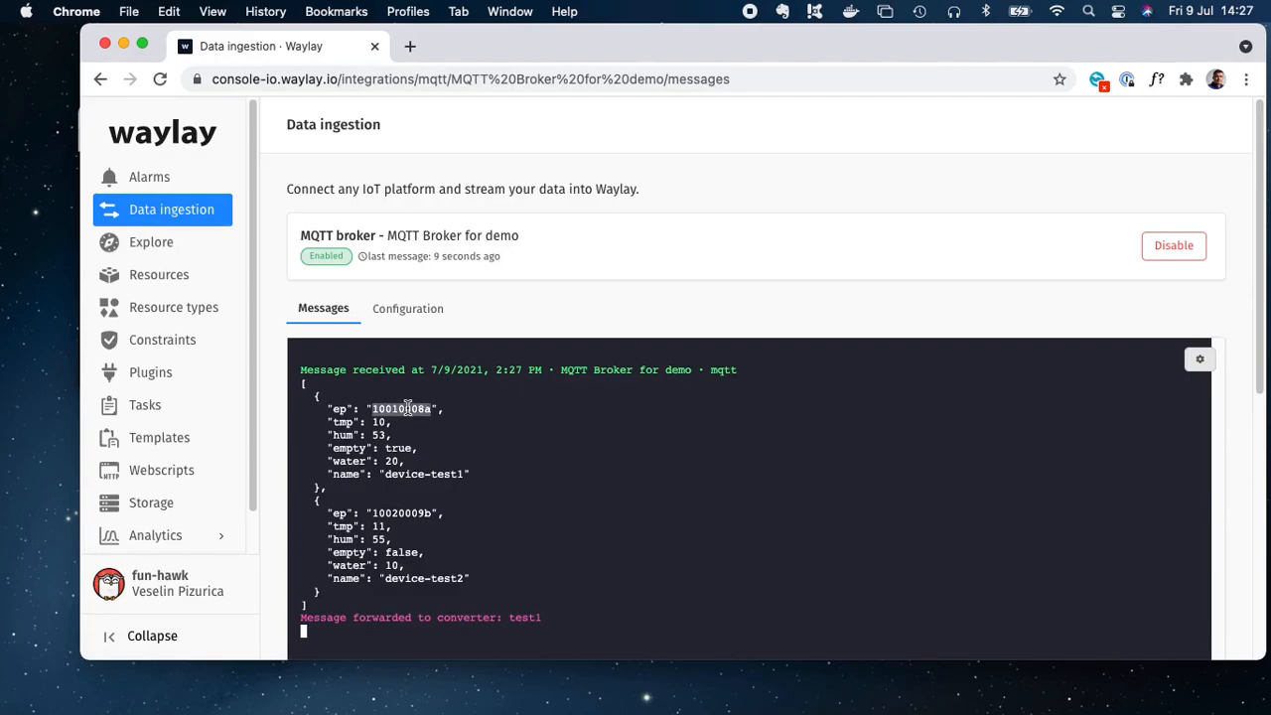
click(156, 275)
click(371, 203)
key(cmd+v)
key(Return)
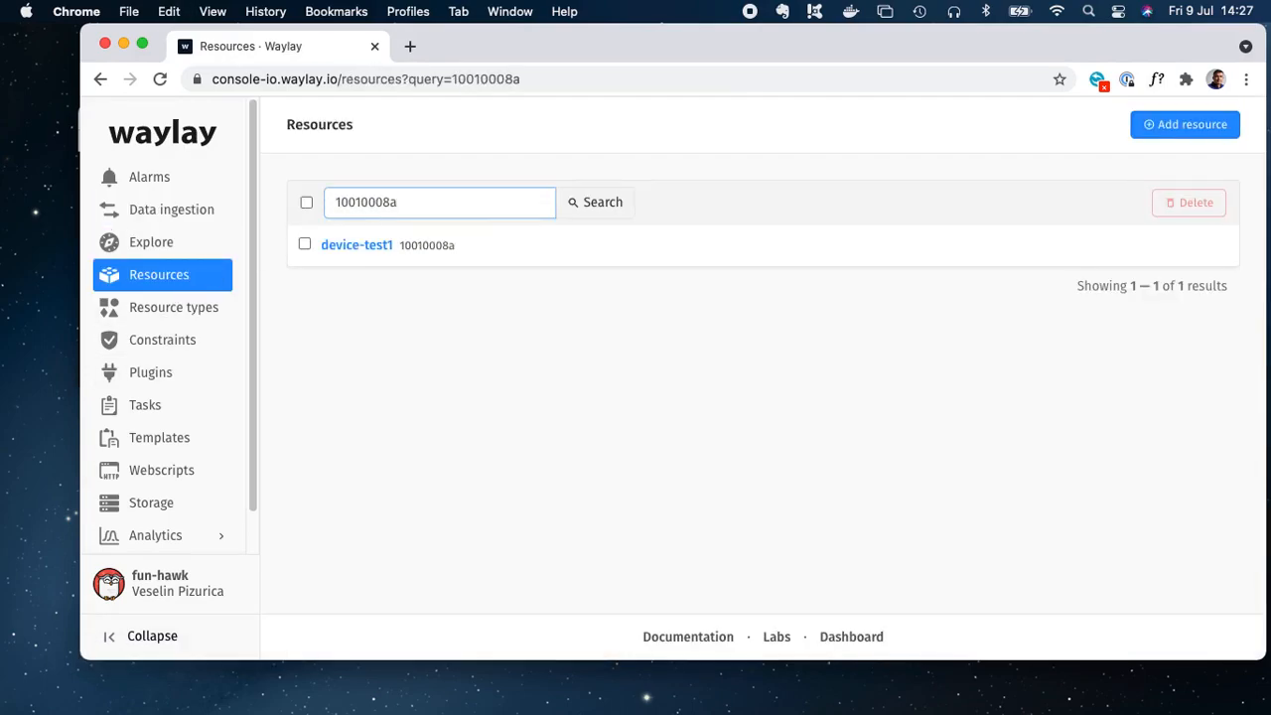
Step: Open the device-test1 resource and view its Data tab with the received messages
click(370, 256)
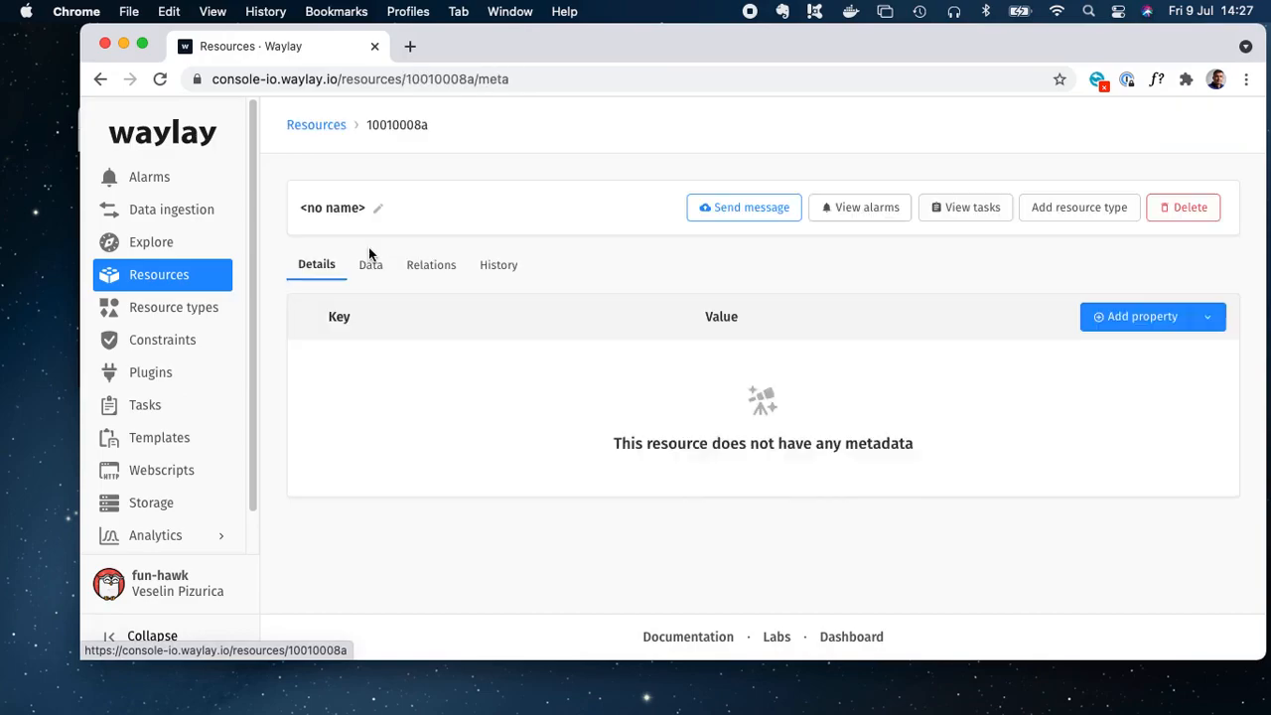
drag(378, 218, 295, 209)
click(375, 271)
scroll(399, 355, down, 5)
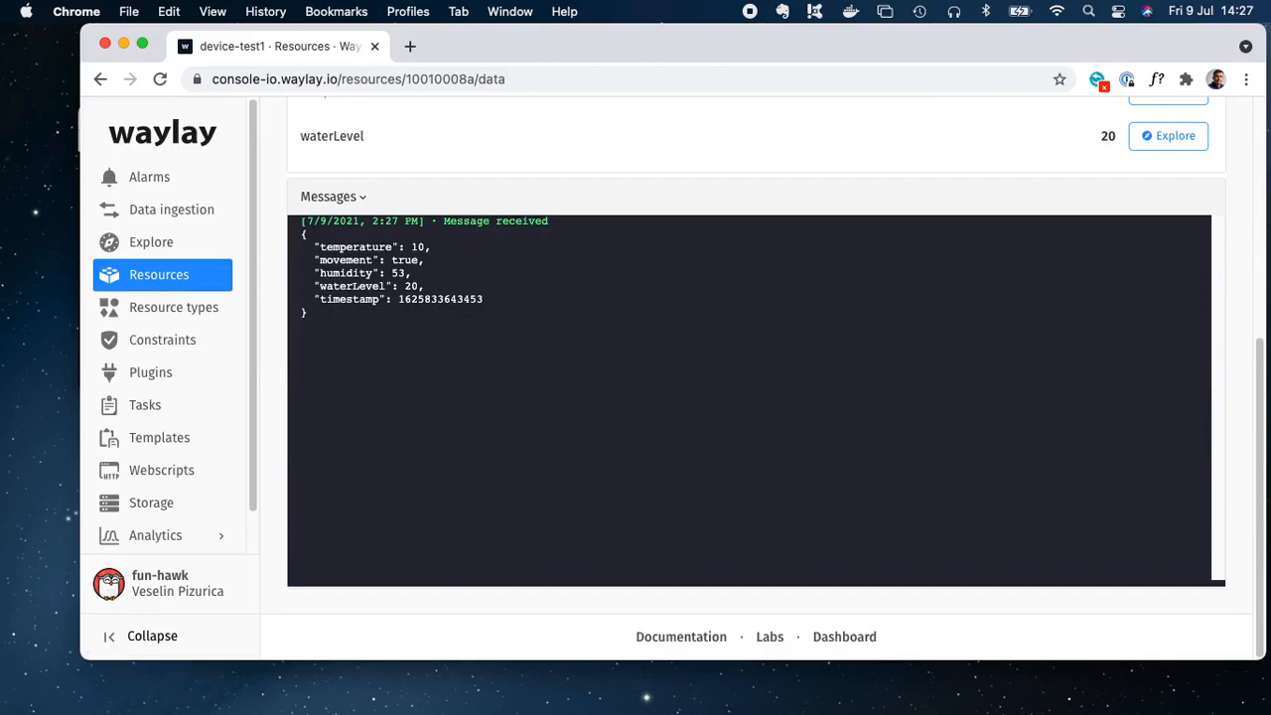
Step: Change the first device's tmp to 12 and hum to 60 in MQTT Explorer and publish the payload again
key(super+Tab)
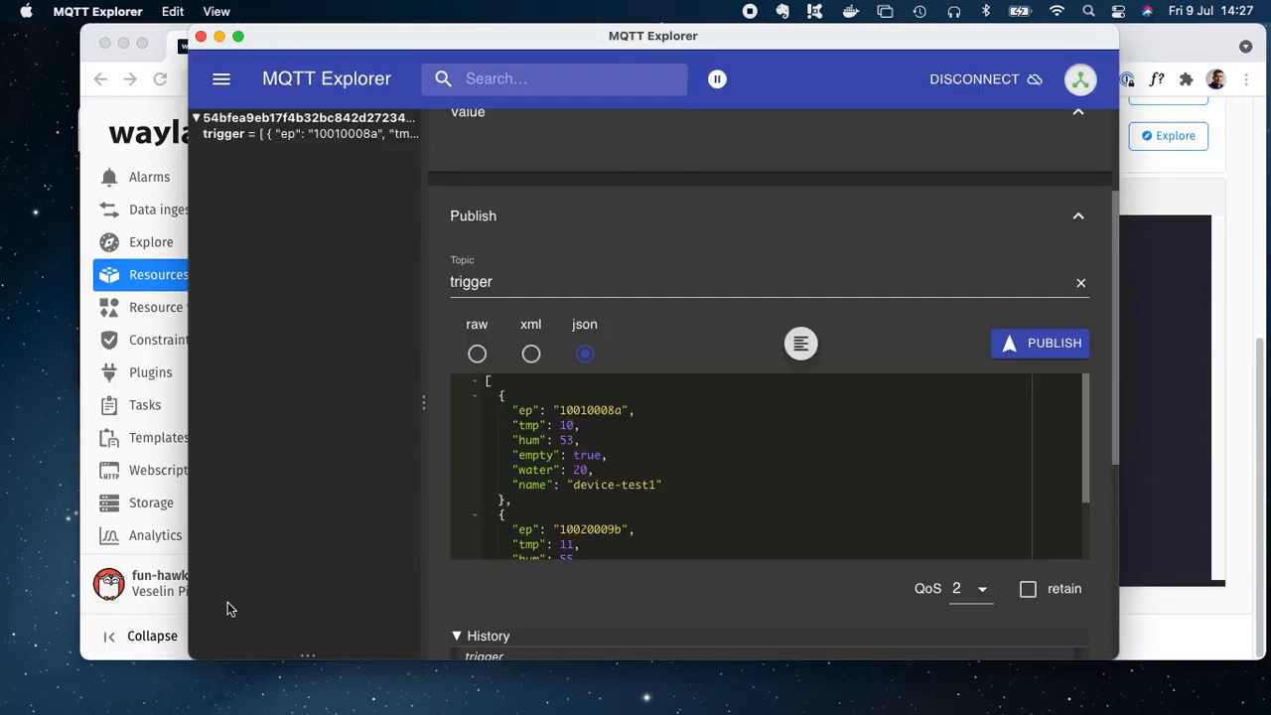
double_click(566, 425)
click(569, 440)
text(60)
click(1045, 344)
click(160, 79)
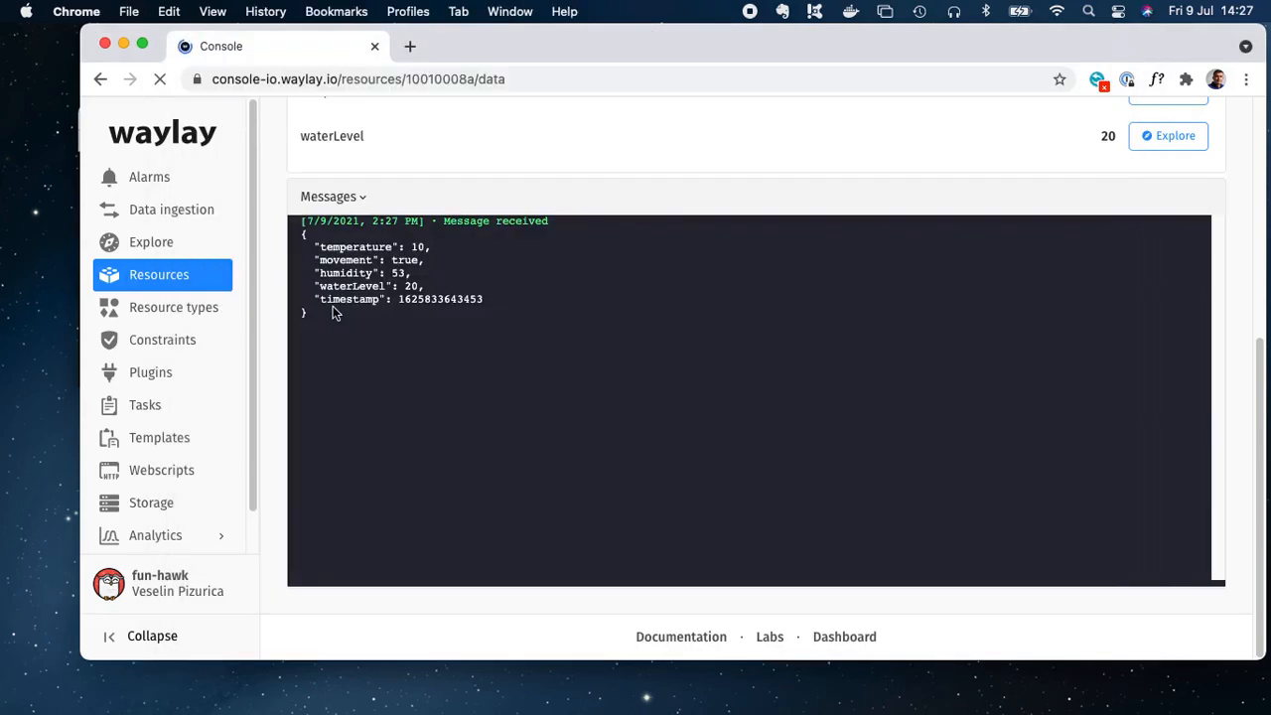
Step: Review the resource's new messages and metrics, then open the humidity metric in Explore
scroll(419, 490, down, 2)
scroll(418, 492, down, 3)
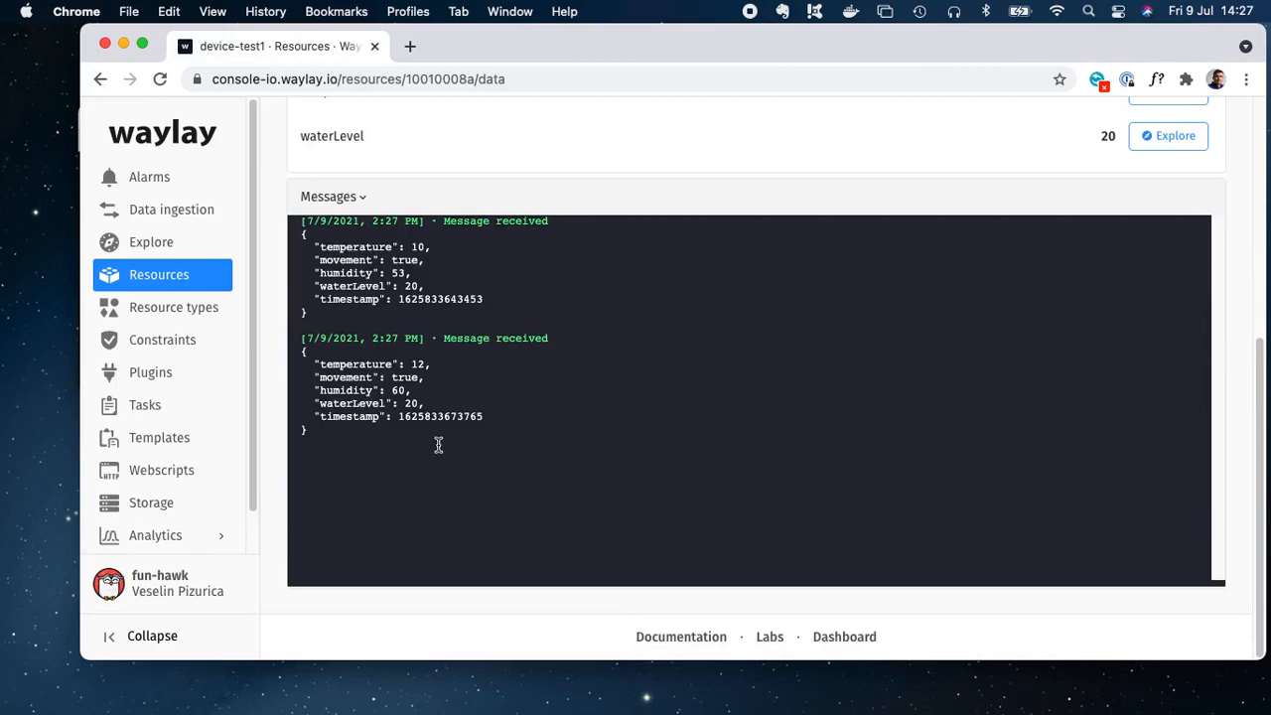
drag(440, 446, 312, 198)
scroll(475, 311, up, 5)
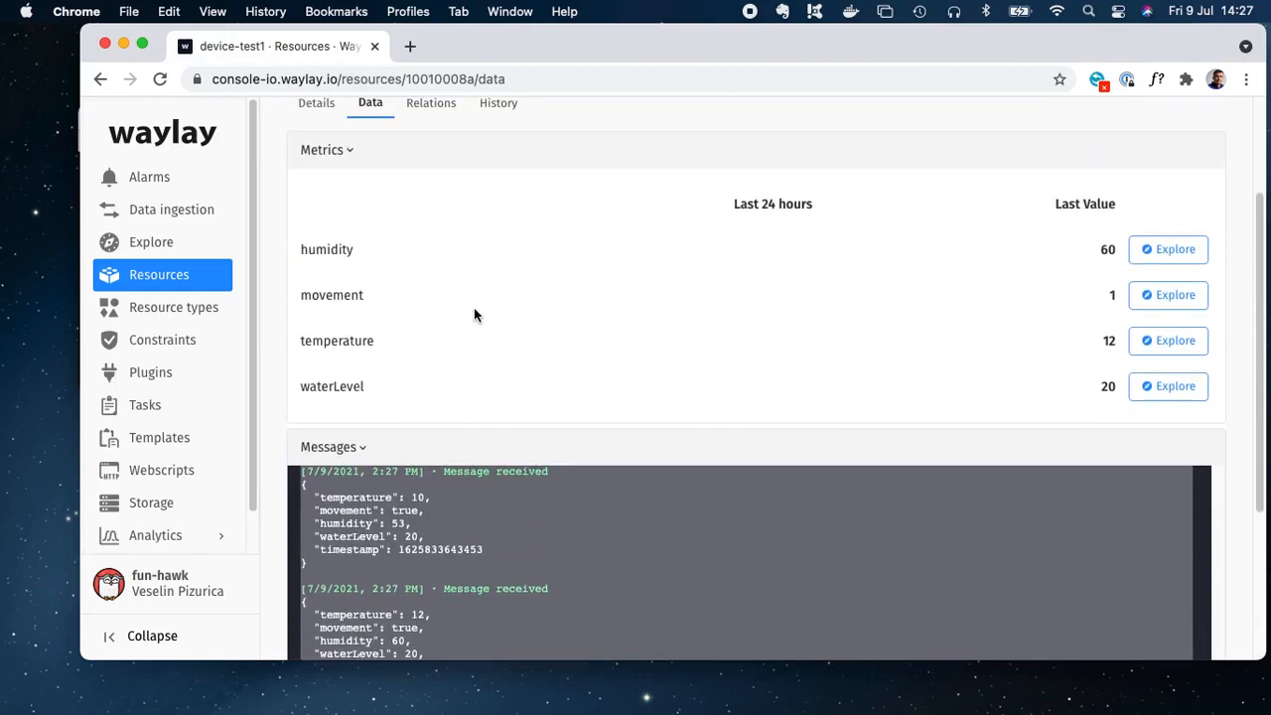
click(1157, 257)
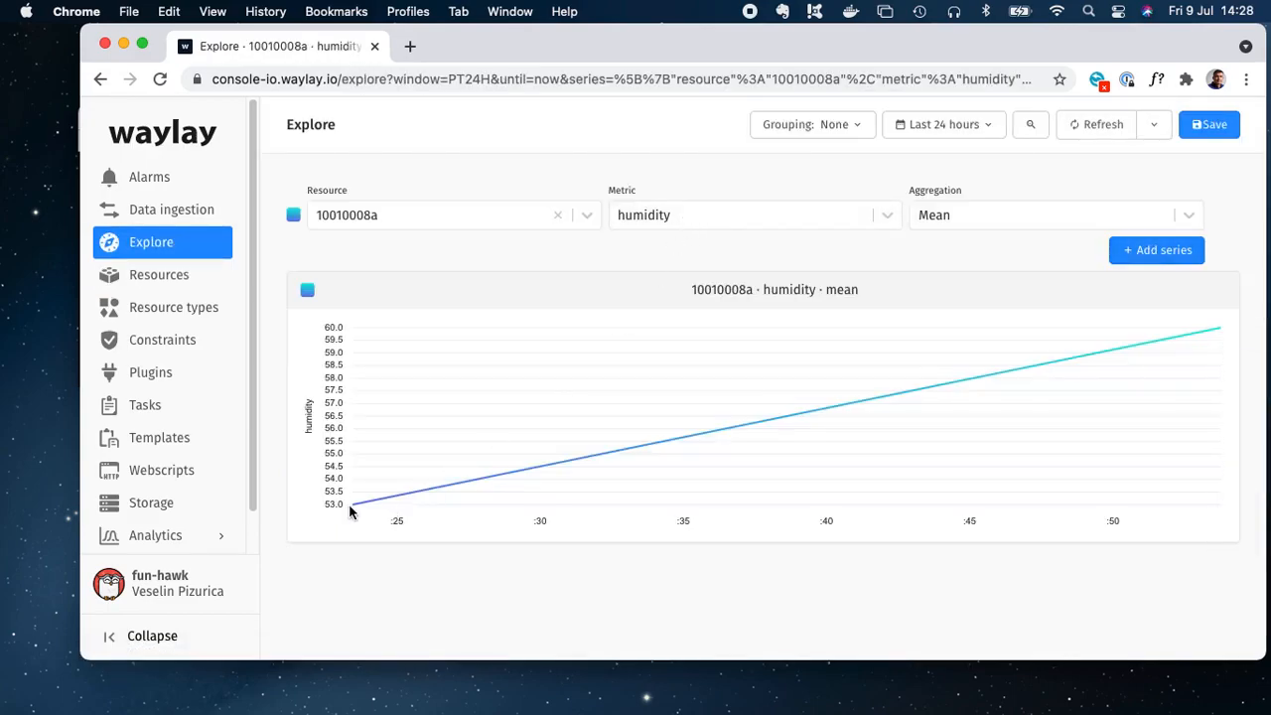